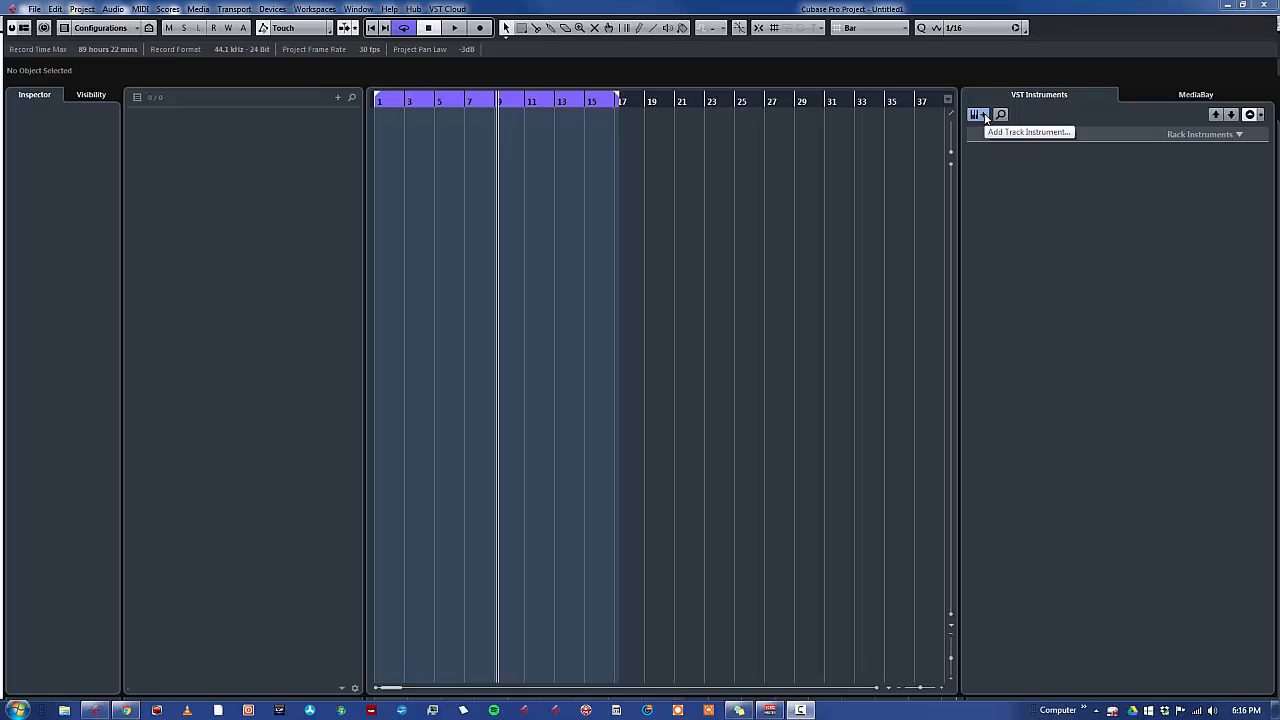
Add one instrument track with the Retrologue synth, routed to Stereo Out
left_click(984, 116)
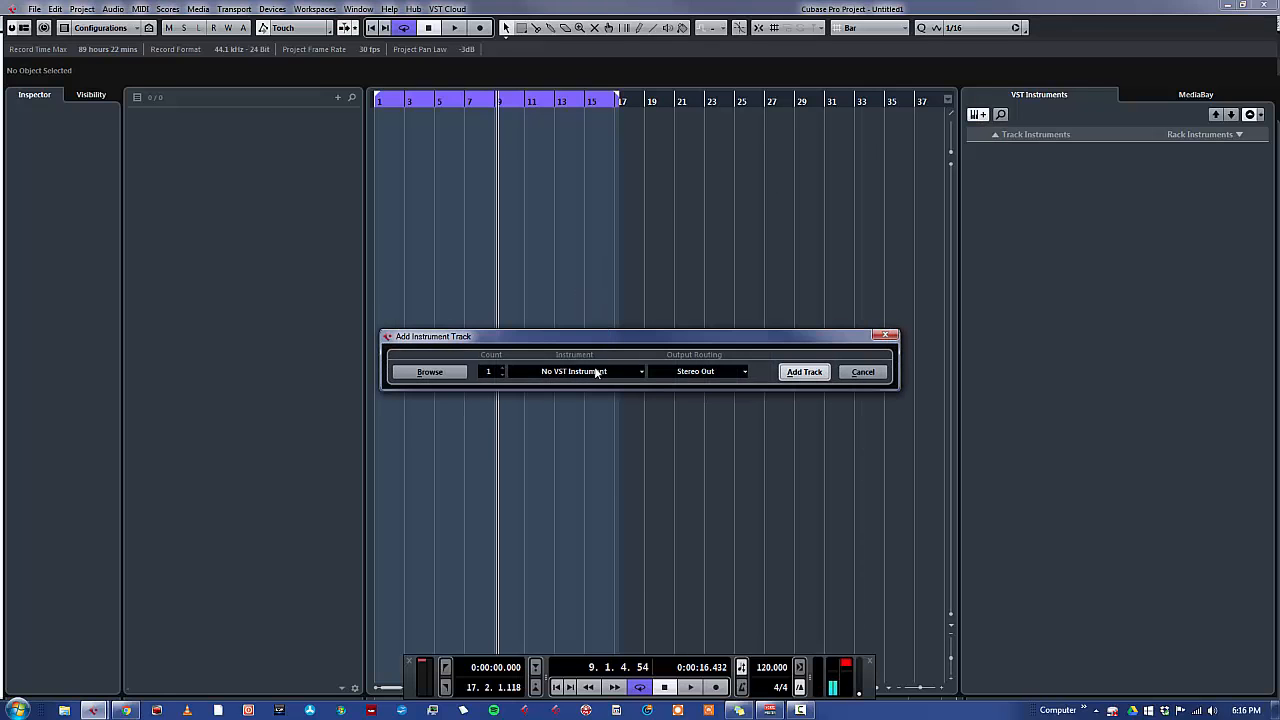
left_click(590, 372)
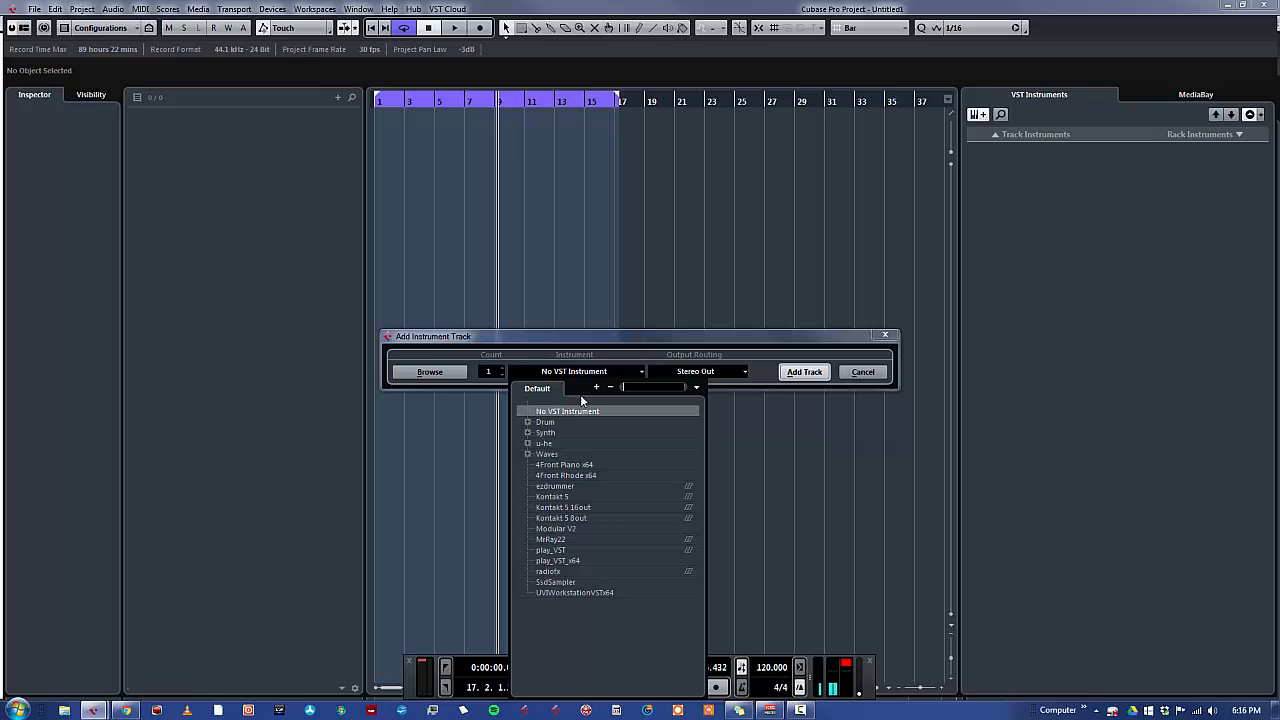
left_click(527, 433)
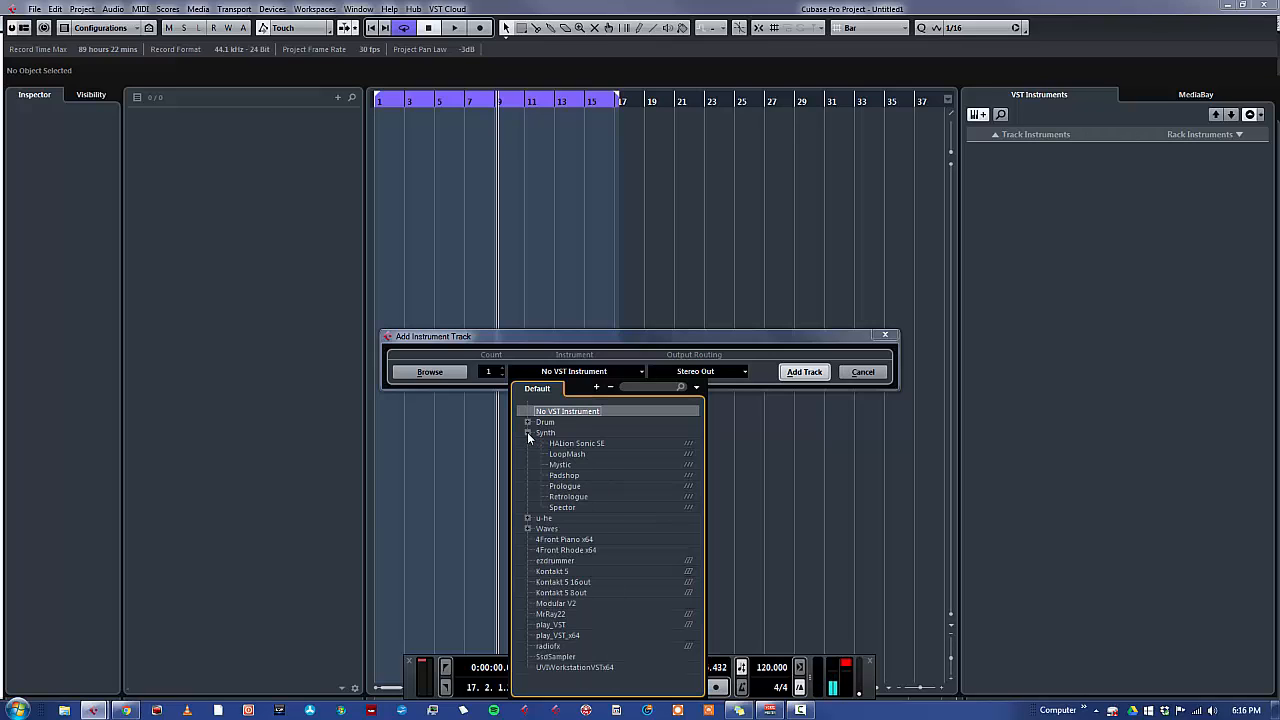
left_click(596, 497)
left_click(804, 372)
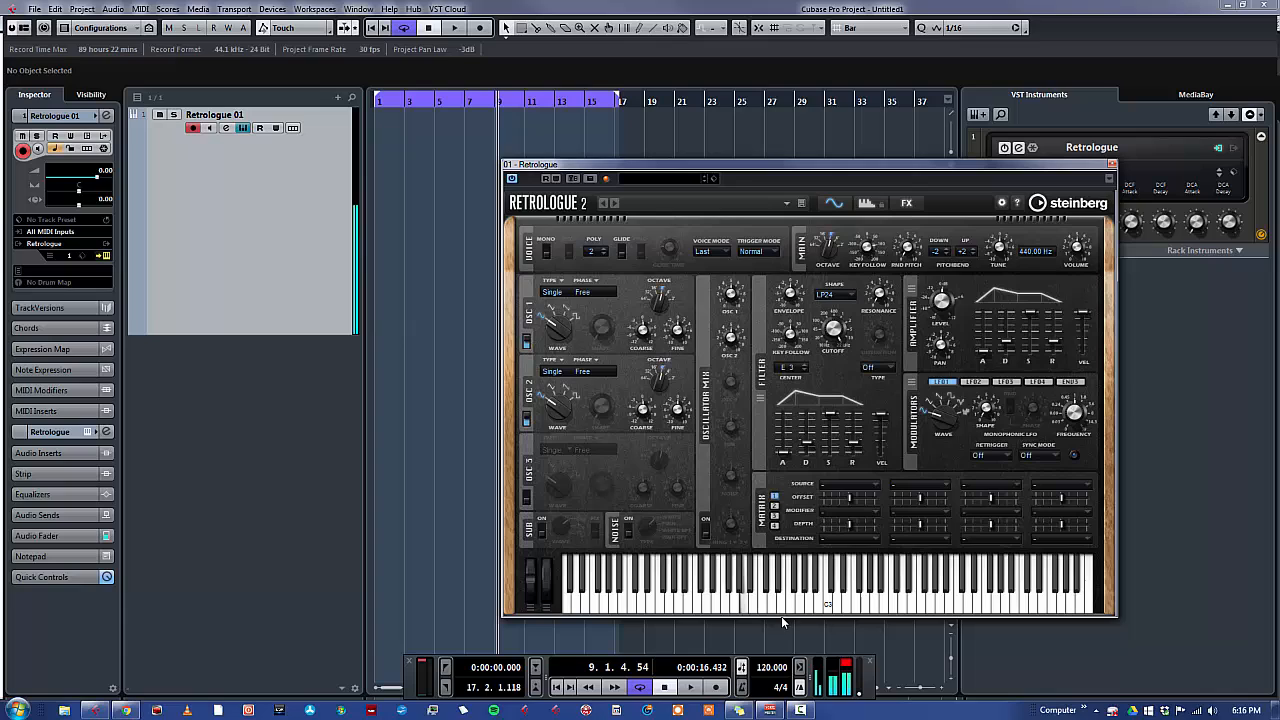
Play a test note in Retrologue, switch on its noise generator, and close the instrument window
left_click(846, 582)
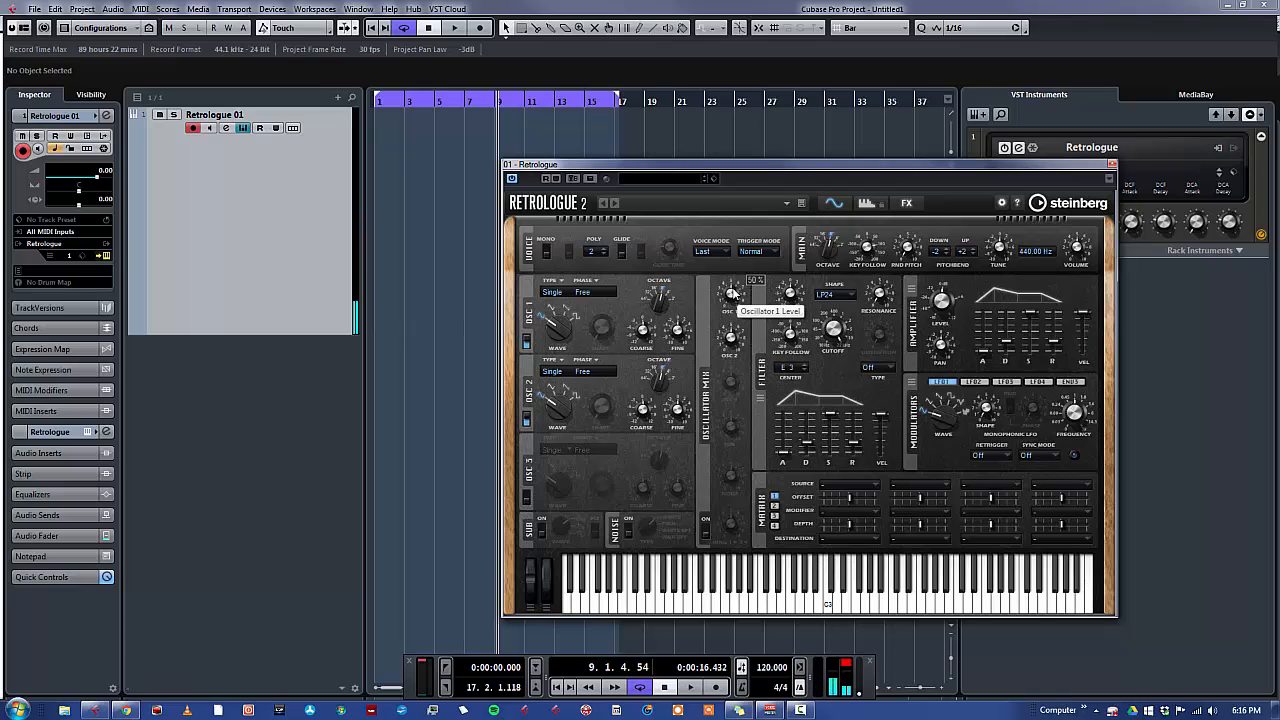
left_click(628, 533)
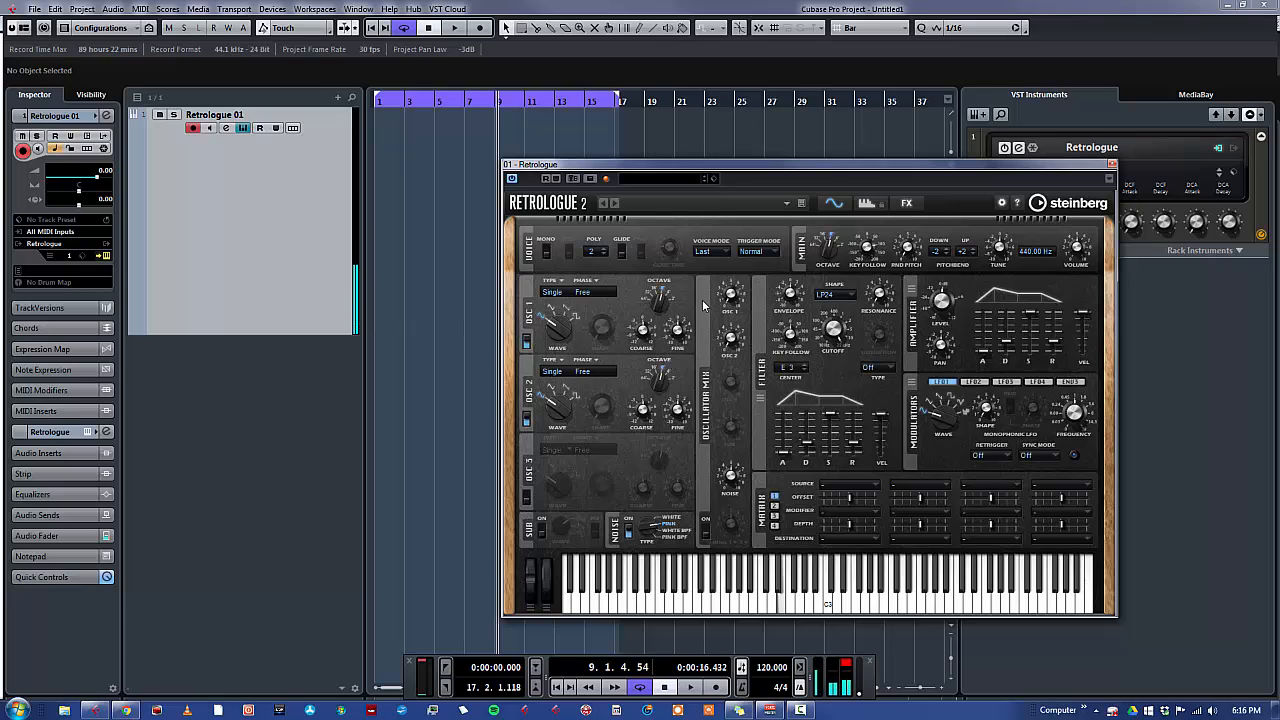
left_click(1111, 165)
Create a MIDI part between the locators and draw one E2 note spanning its full length, starting at 1.1.1.0
double_click(486, 208)
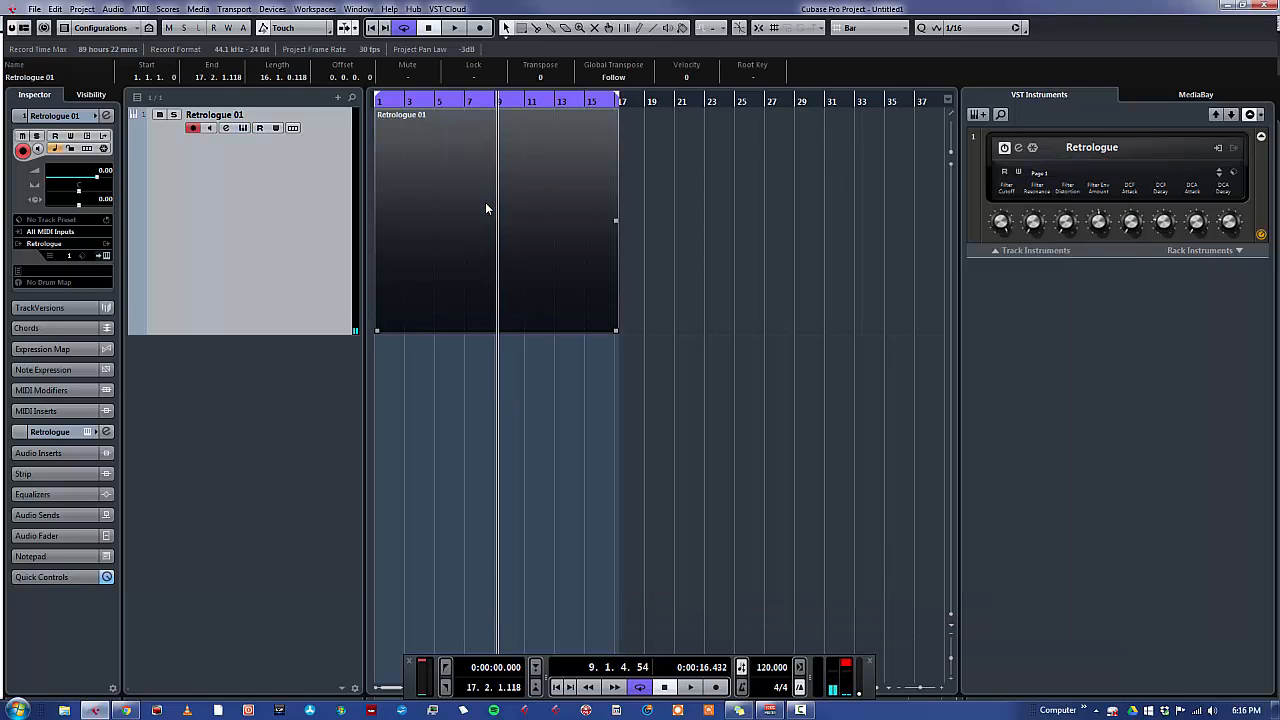
double_click(486, 208)
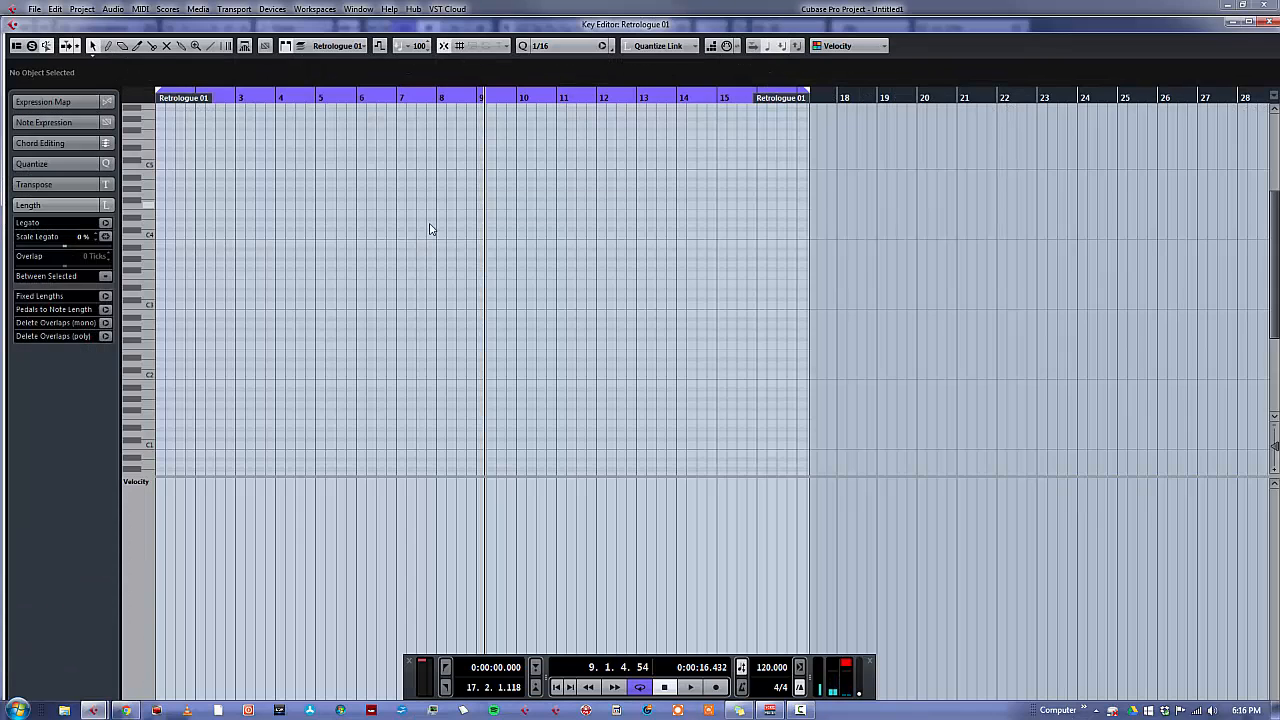
left_click(108, 45)
mouse_move(157, 356)
left_mouse_down()
mouse_move(846, 377)
mouse_move(808, 376)
left_mouse_up()
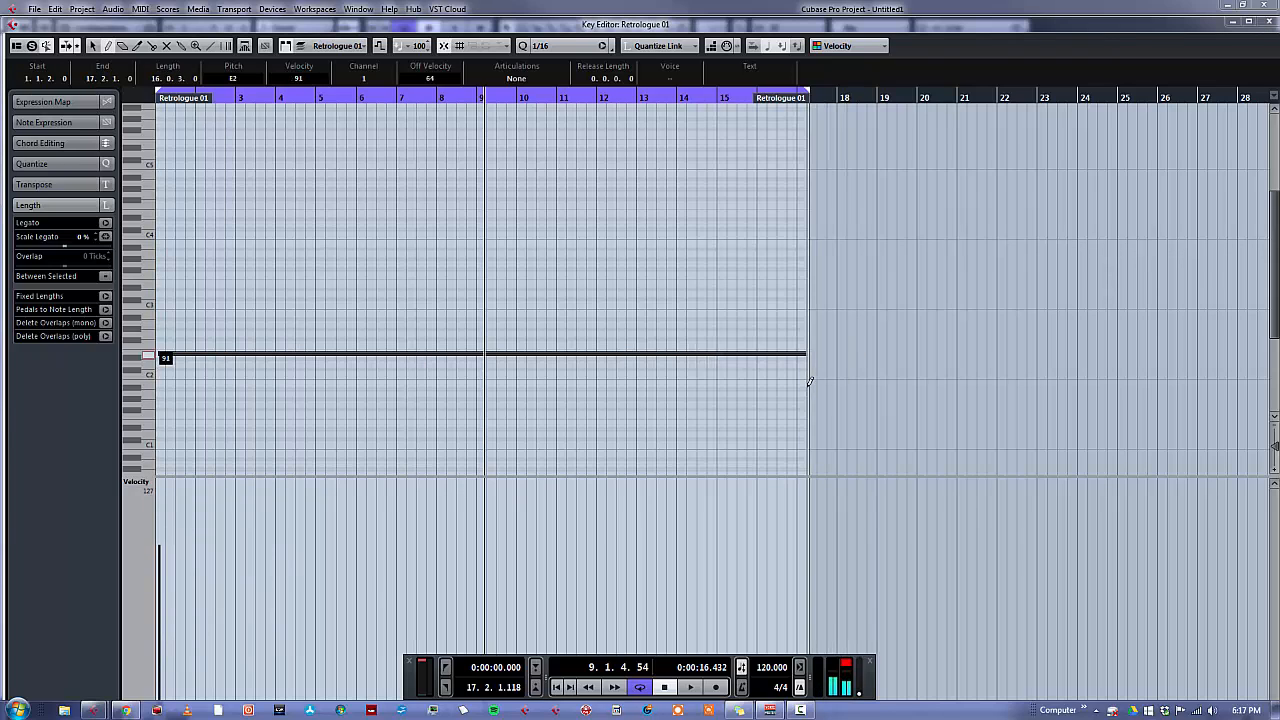
key("1")
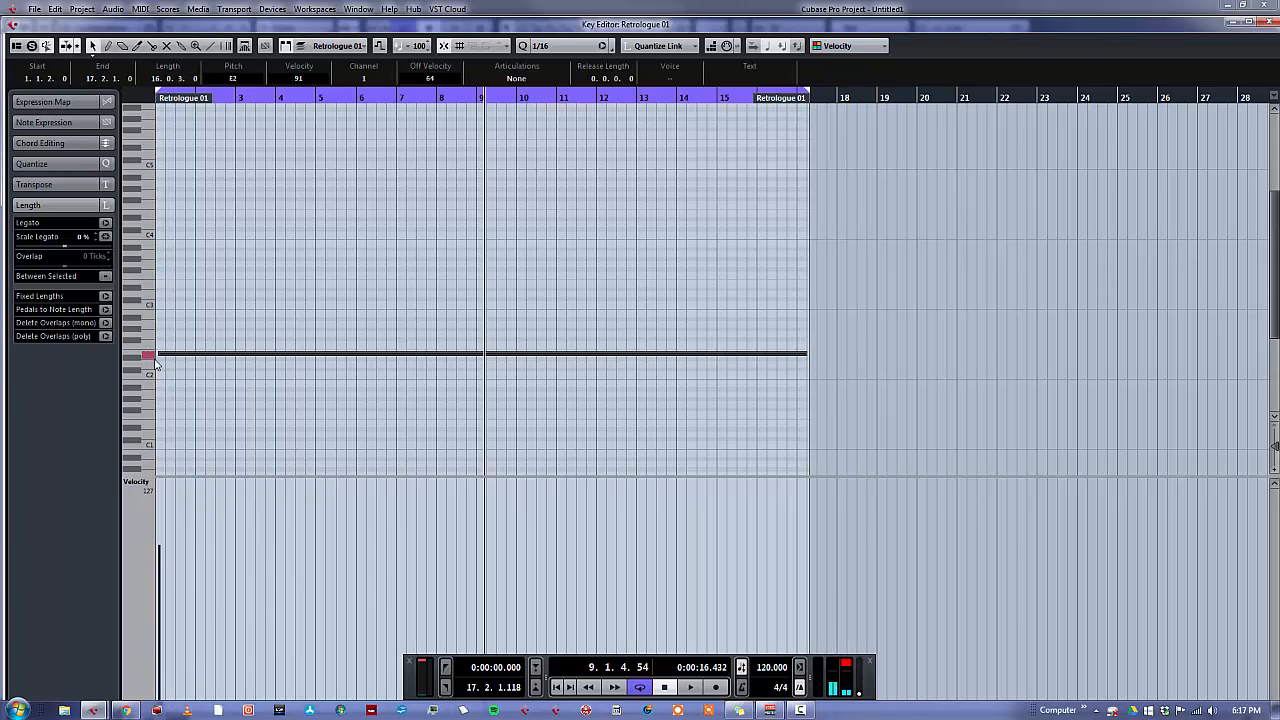
left_click_drag(150, 355, 147, 355)
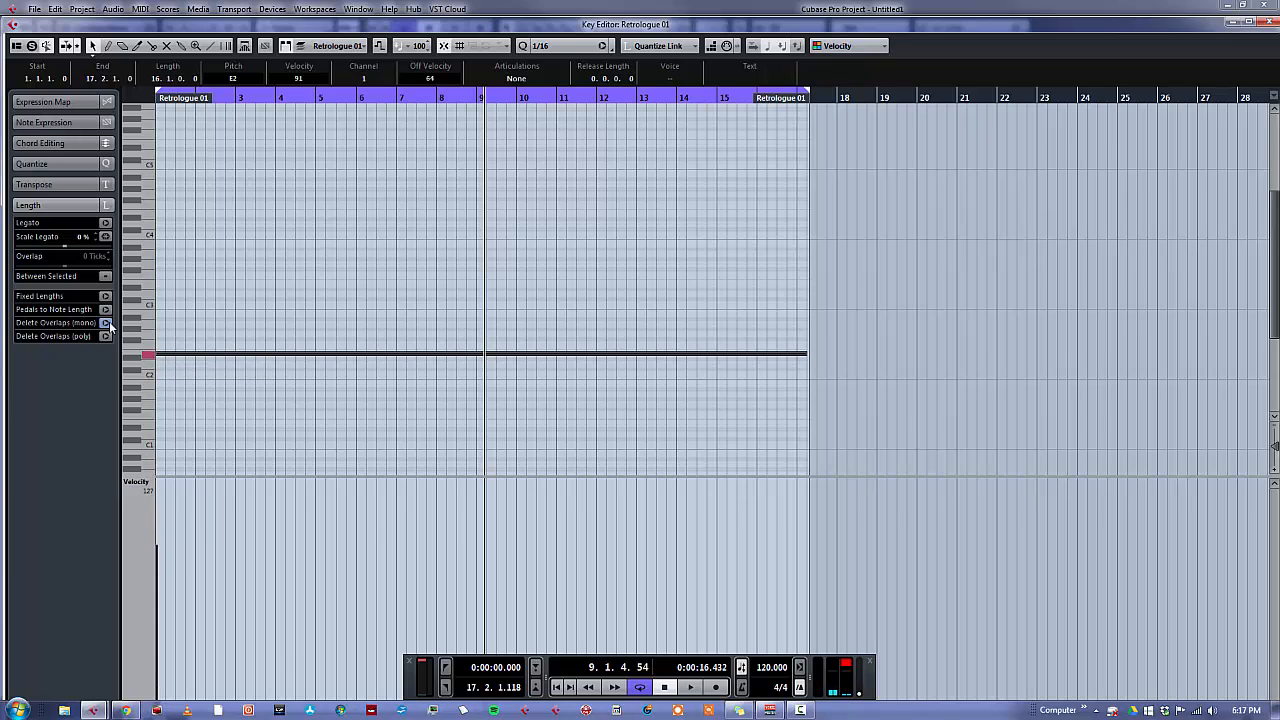
Listen to the note from the start of the project and close the Key Editor
key("Home")
key("space")
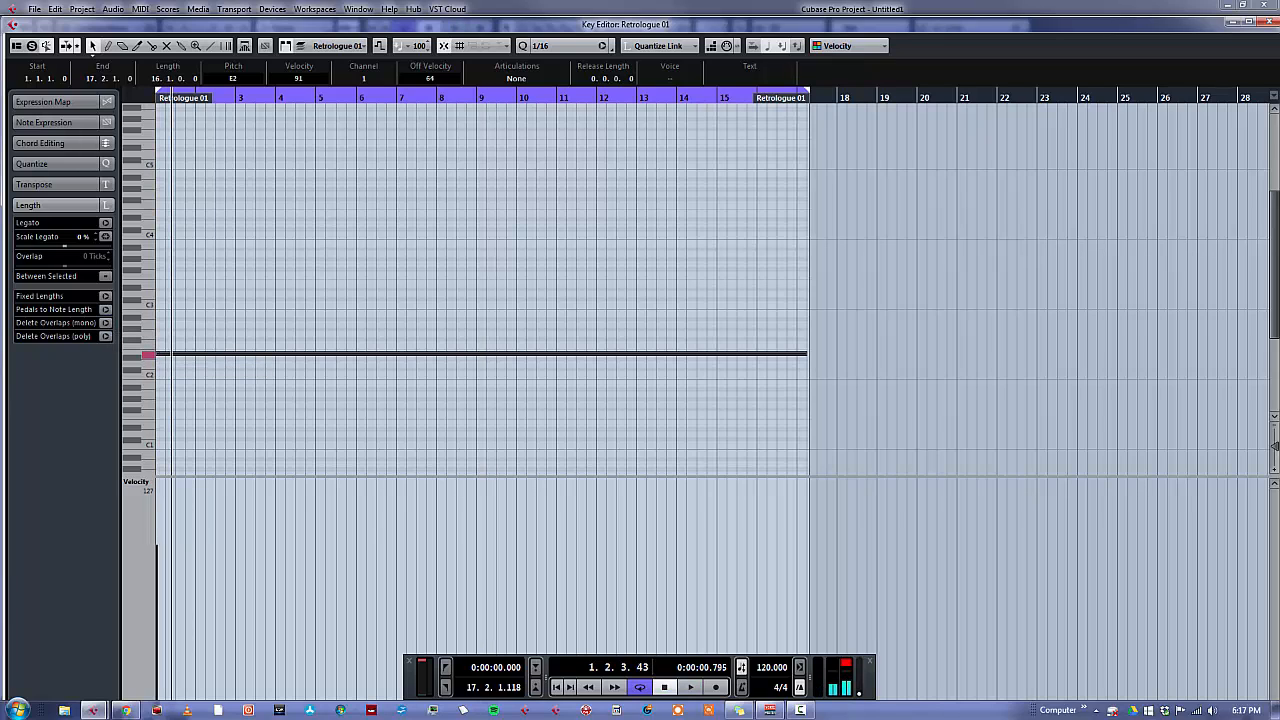
left_click(1270, 22)
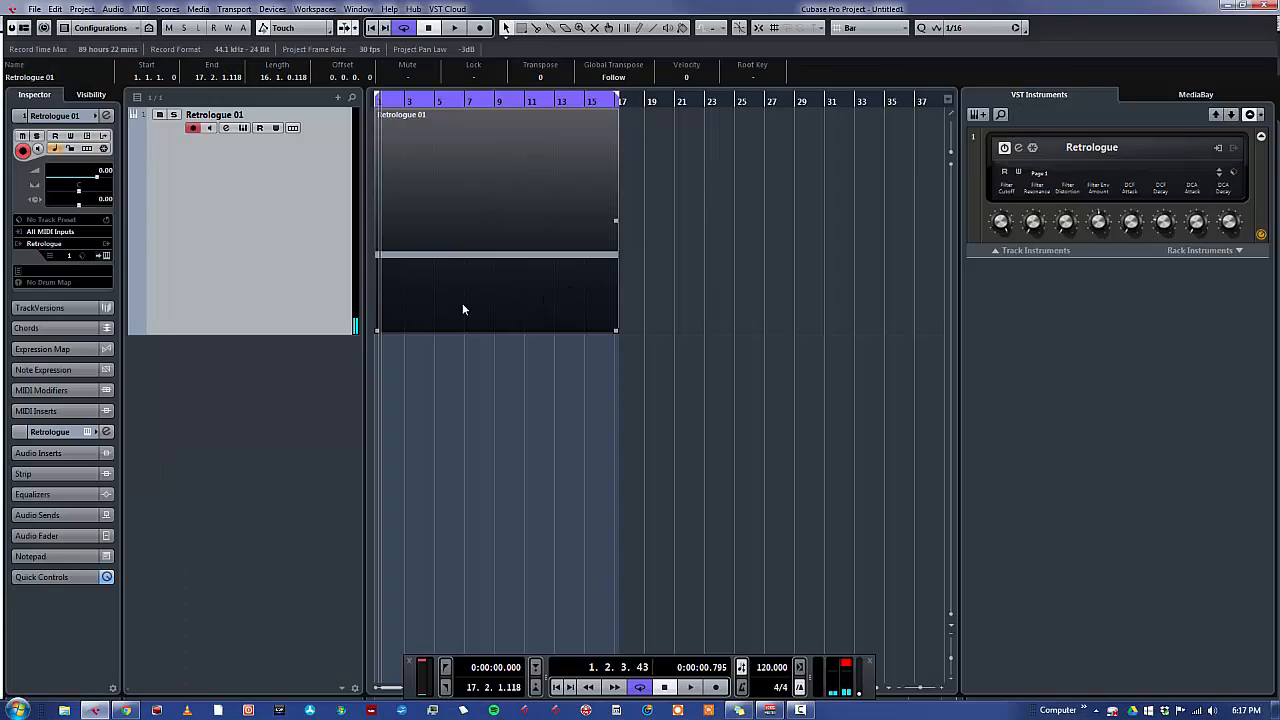
key("space")
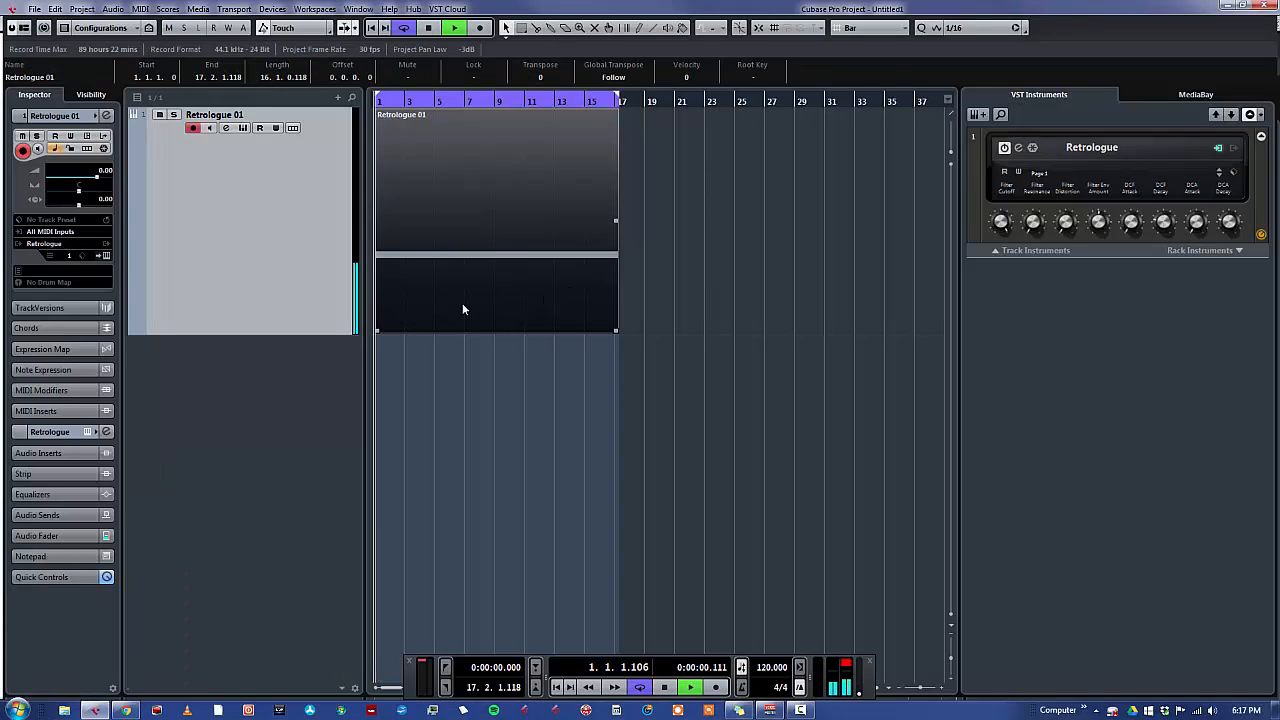
key("space")
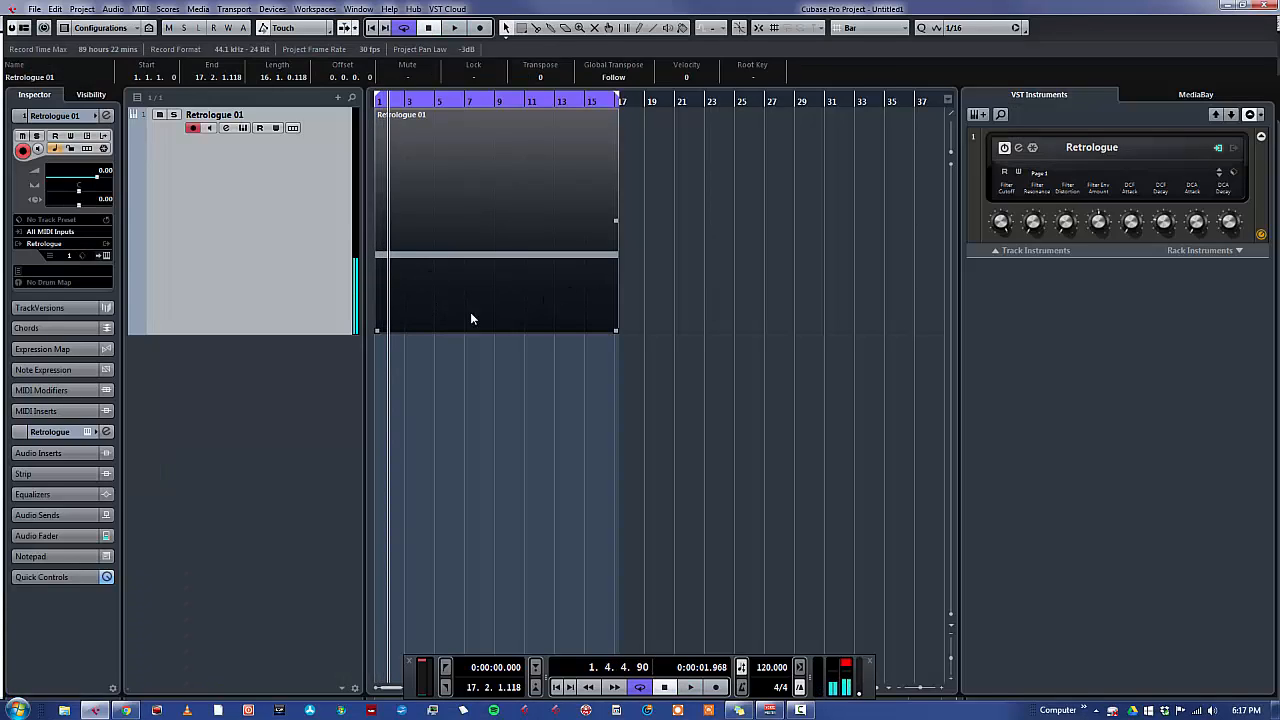
Render the Retrologue part in place to an audio track with the current settings
left_click(55, 9)
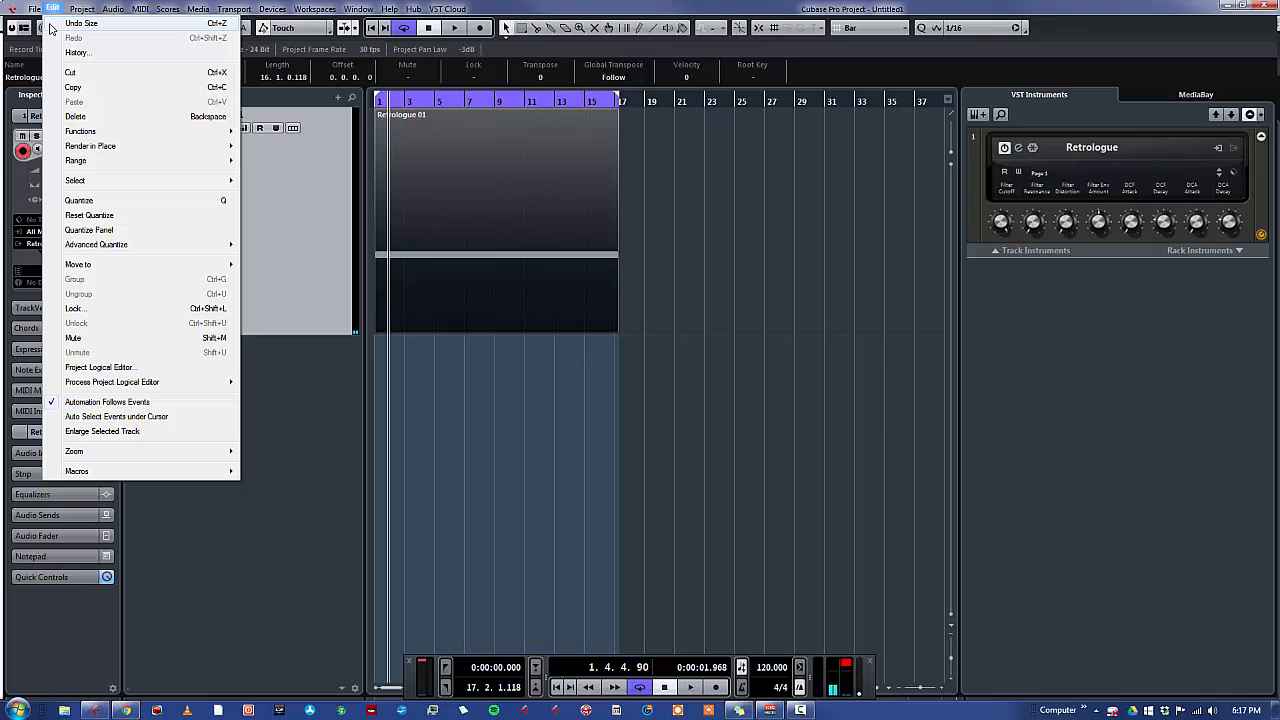
mouse_move(151, 146)
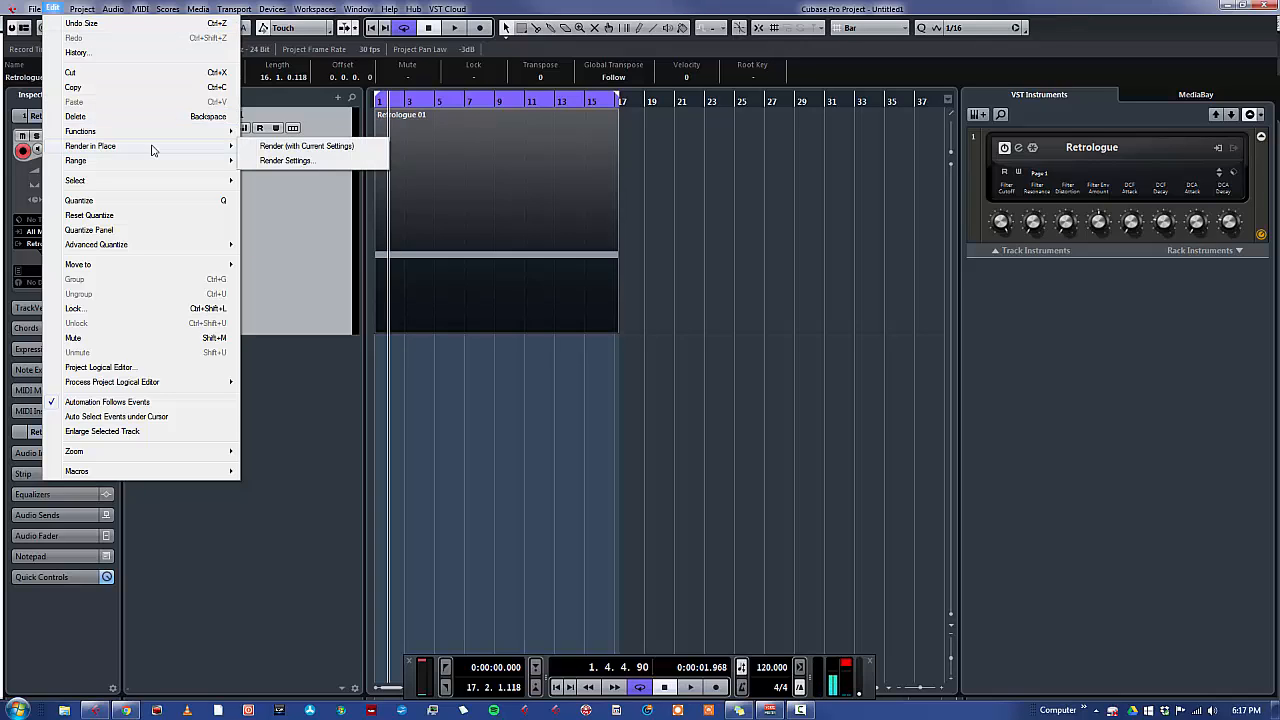
left_click(351, 150)
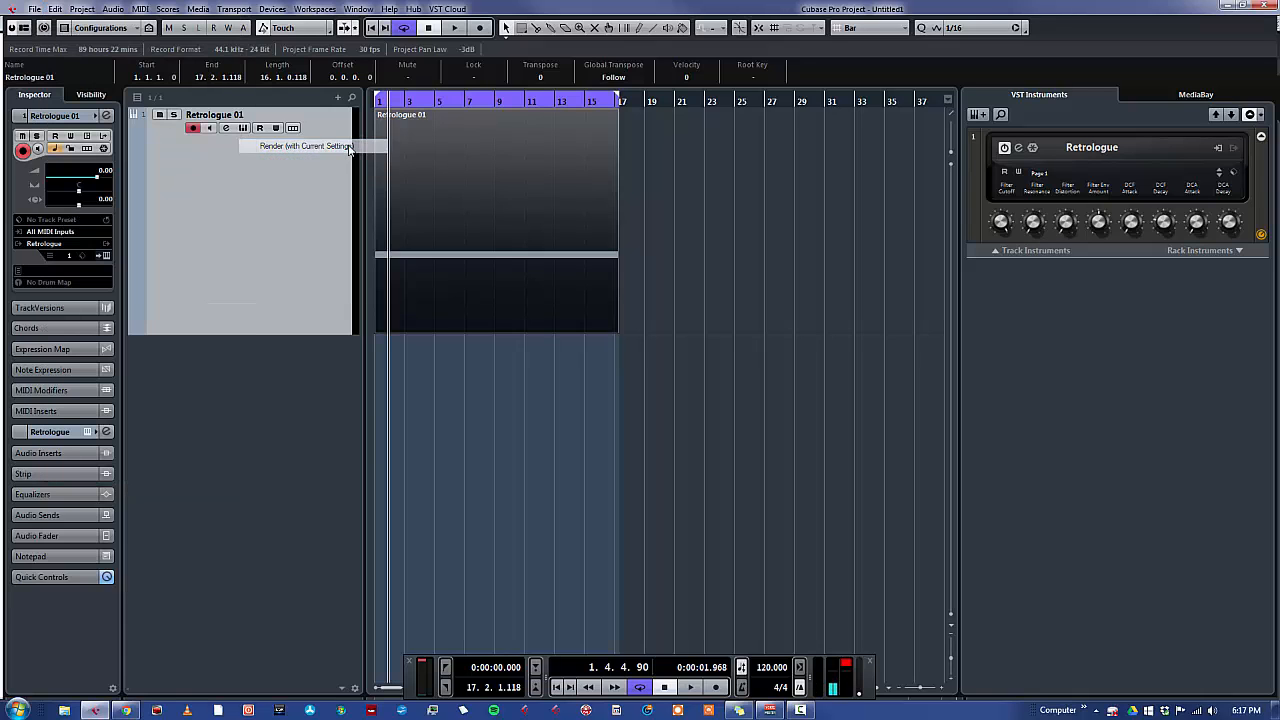
left_click(520, 450)
Solo the rendered Retrologue audio track and listen to it
key("space")
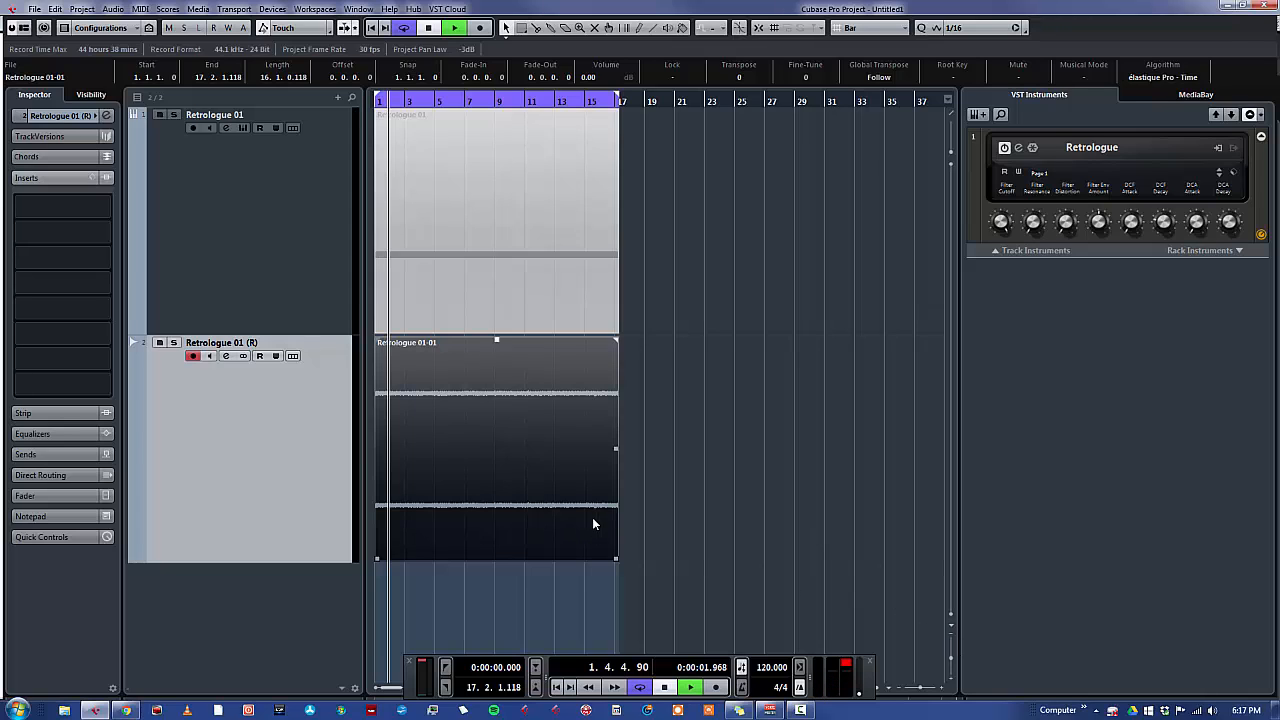
left_click(173, 342)
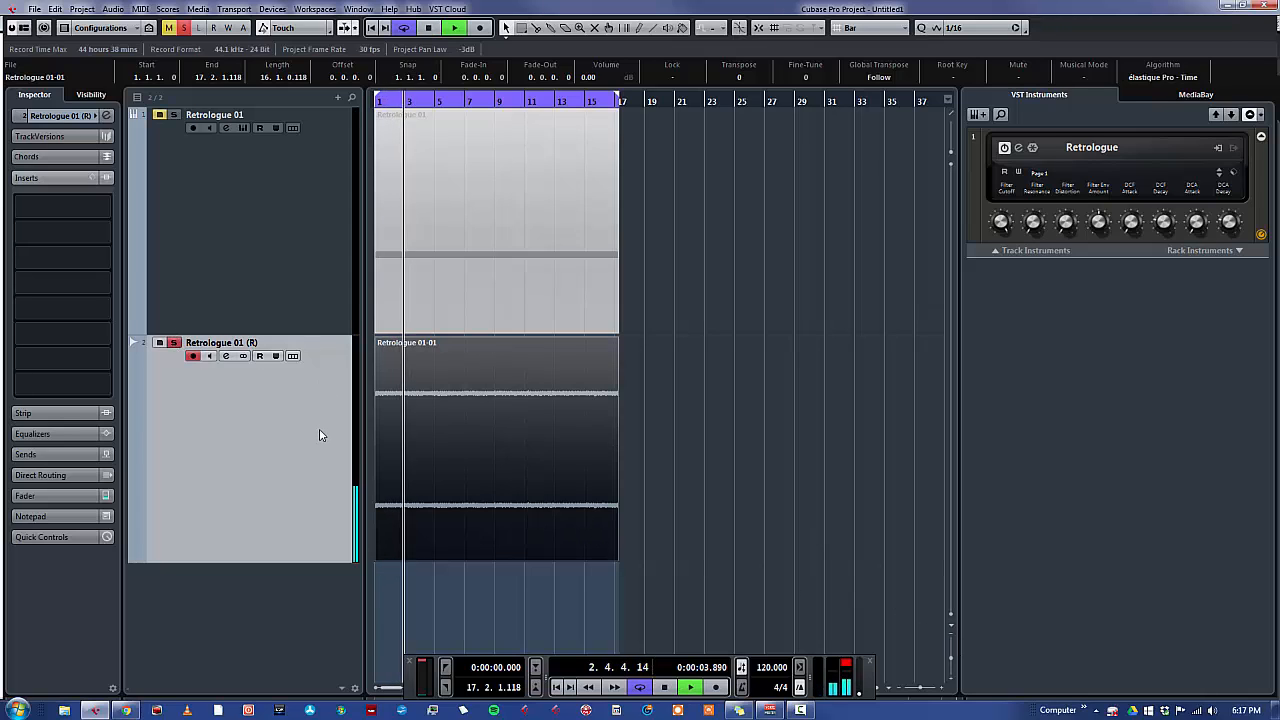
key("space")
Boost the rendered track's lows with EQ band 1 at 24 dB, 150.1 Hz and band 2 at 16.4 dB, 203.9 Hz
left_click(226, 356)
left_click_drag(501, 416, 537, 345)
left_click_drag(558, 429, 550, 366)
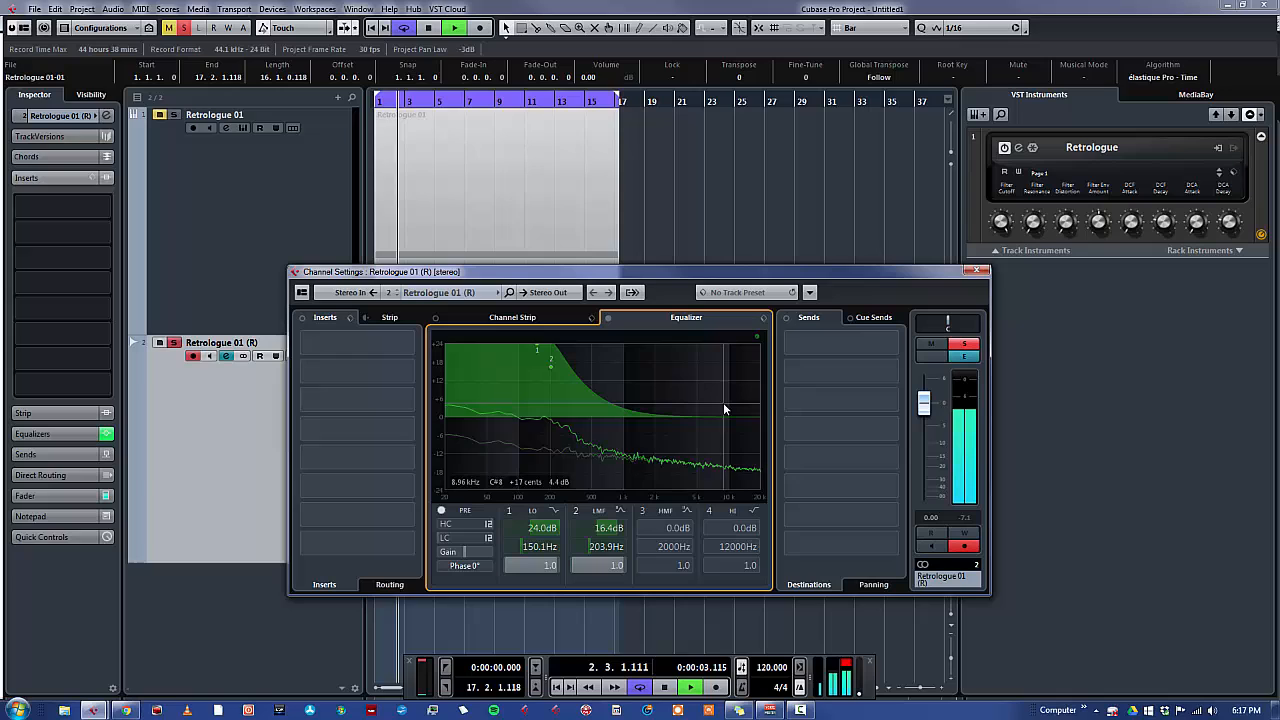
Boost EQ band 4 to 18.8 dB at 16542 Hz during playback and lower the channel fader to -5.04 dB
left_click_drag(737, 415, 749, 361)
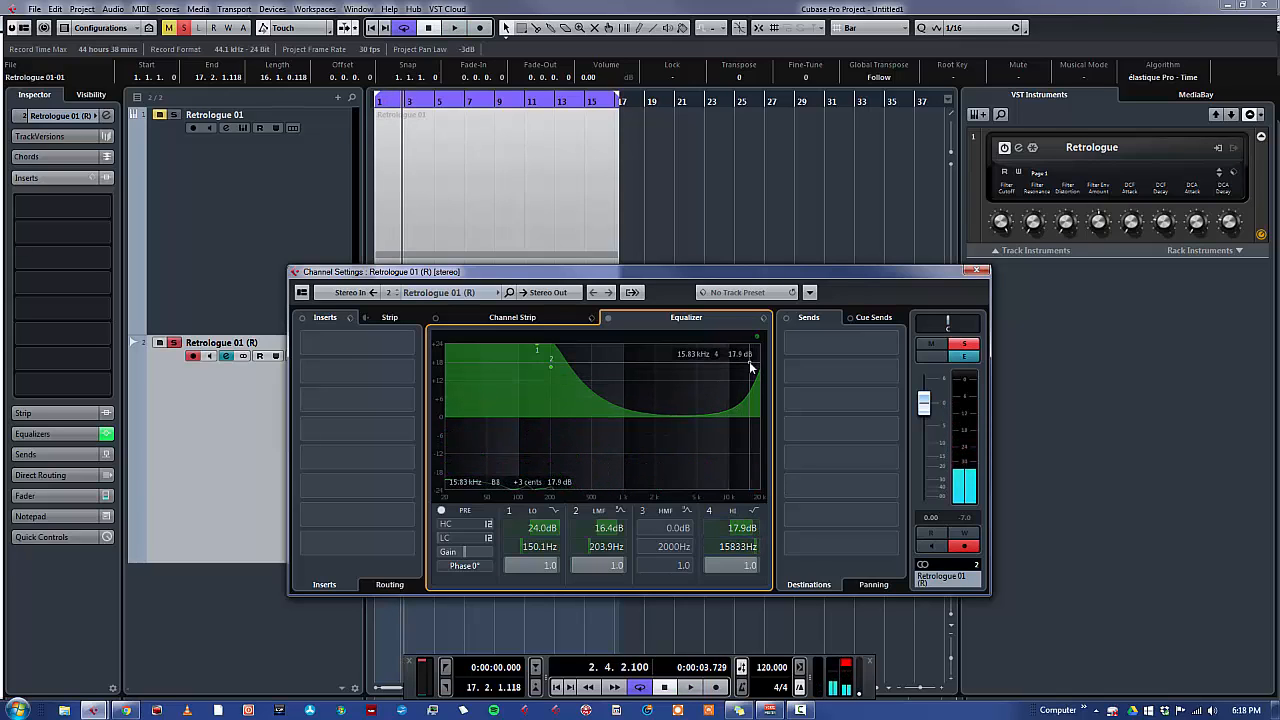
key("space")
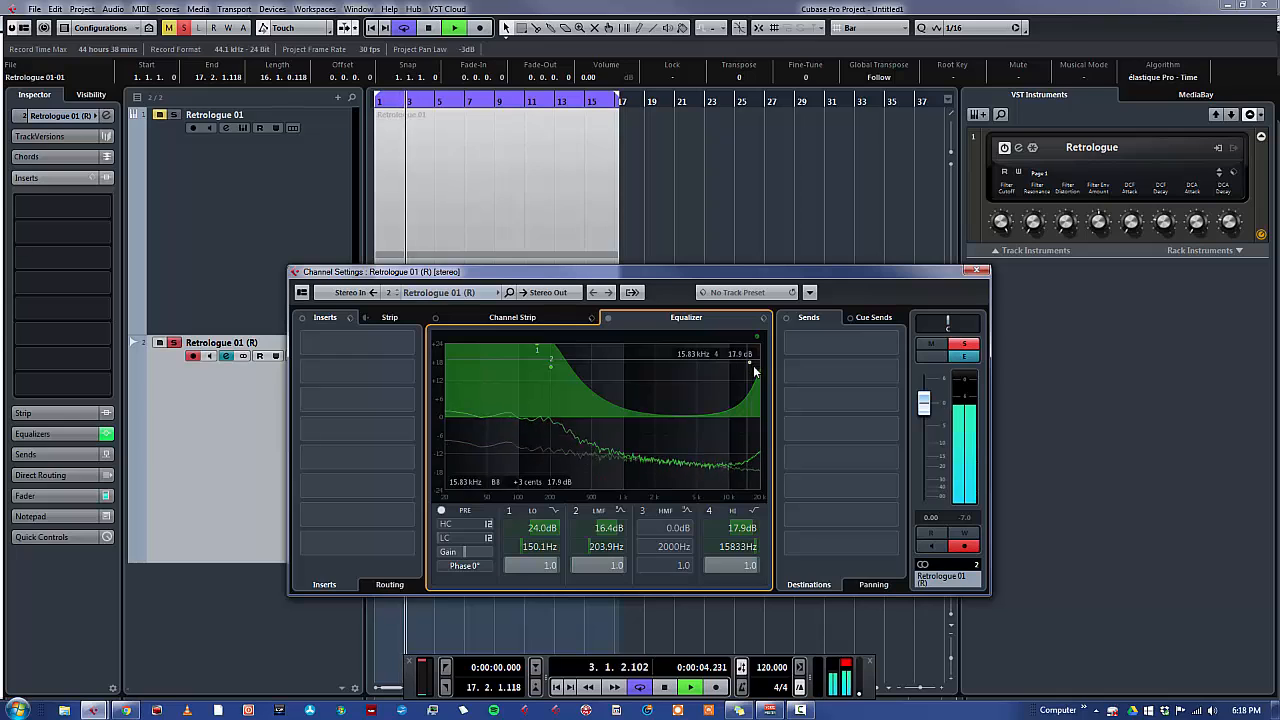
mouse_move(751, 365)
left_mouse_down()
mouse_move(734, 366)
mouse_move(752, 352)
mouse_move(751, 363)
left_mouse_up()
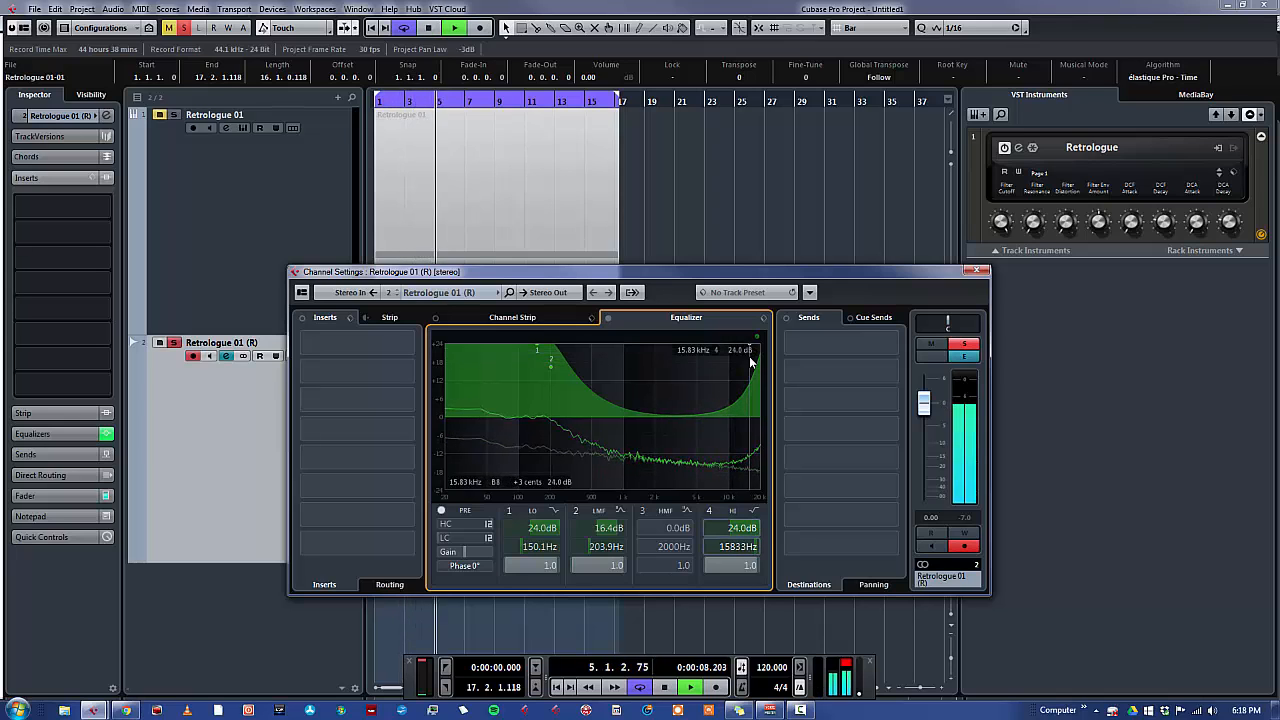
left_click_drag(751, 362, 752, 362)
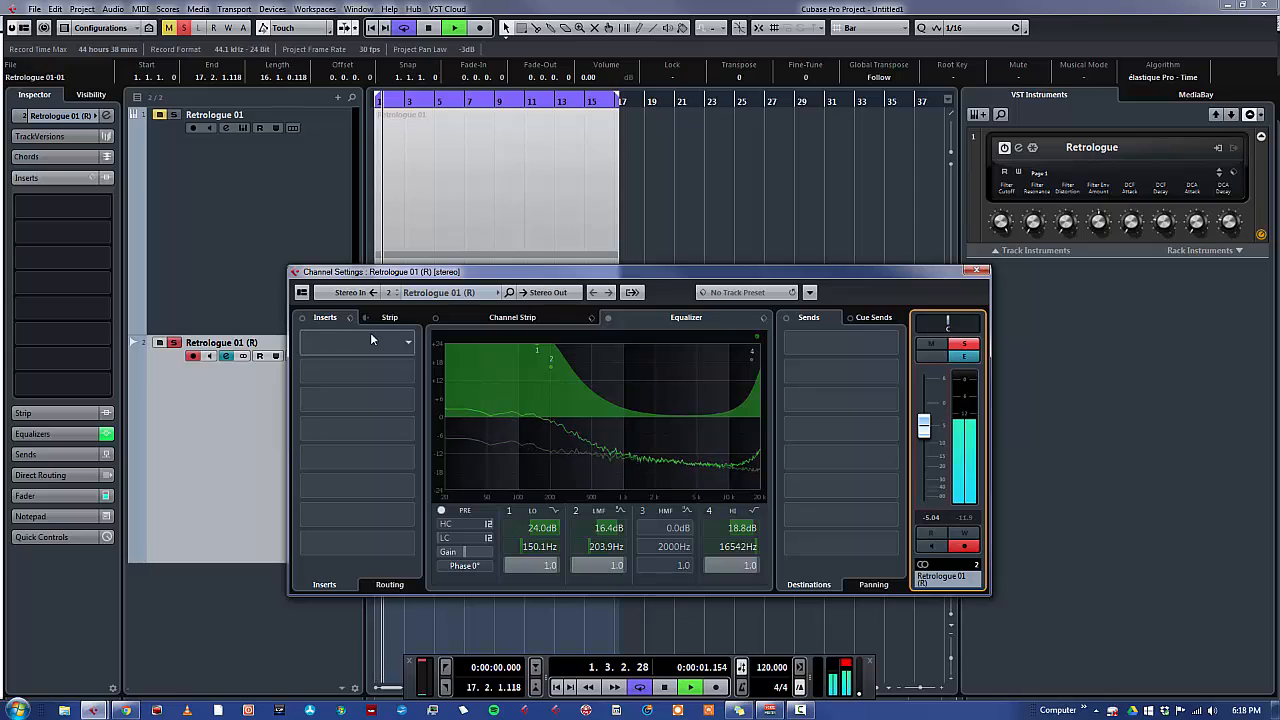
key("space")
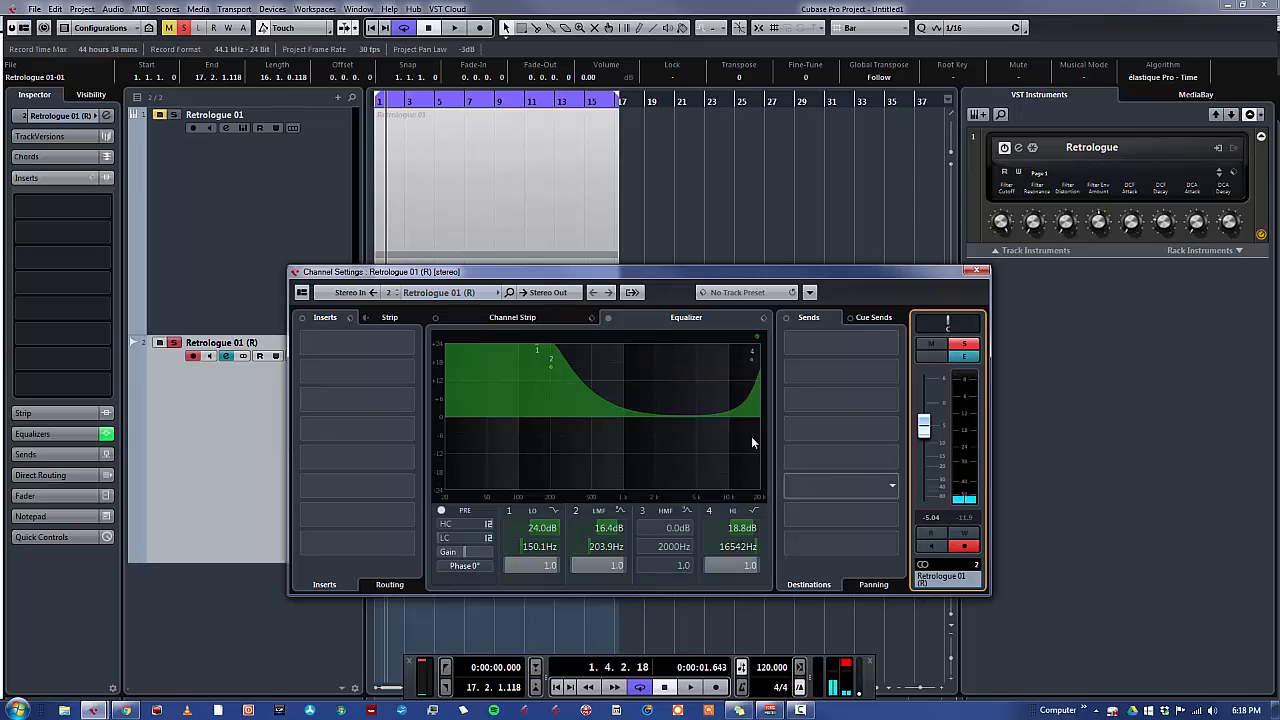
Enable automation read and write on the channel, set EQ band 3 to -1.7 dB at 816.6 Hz, and return to the start
left_click(966, 535)
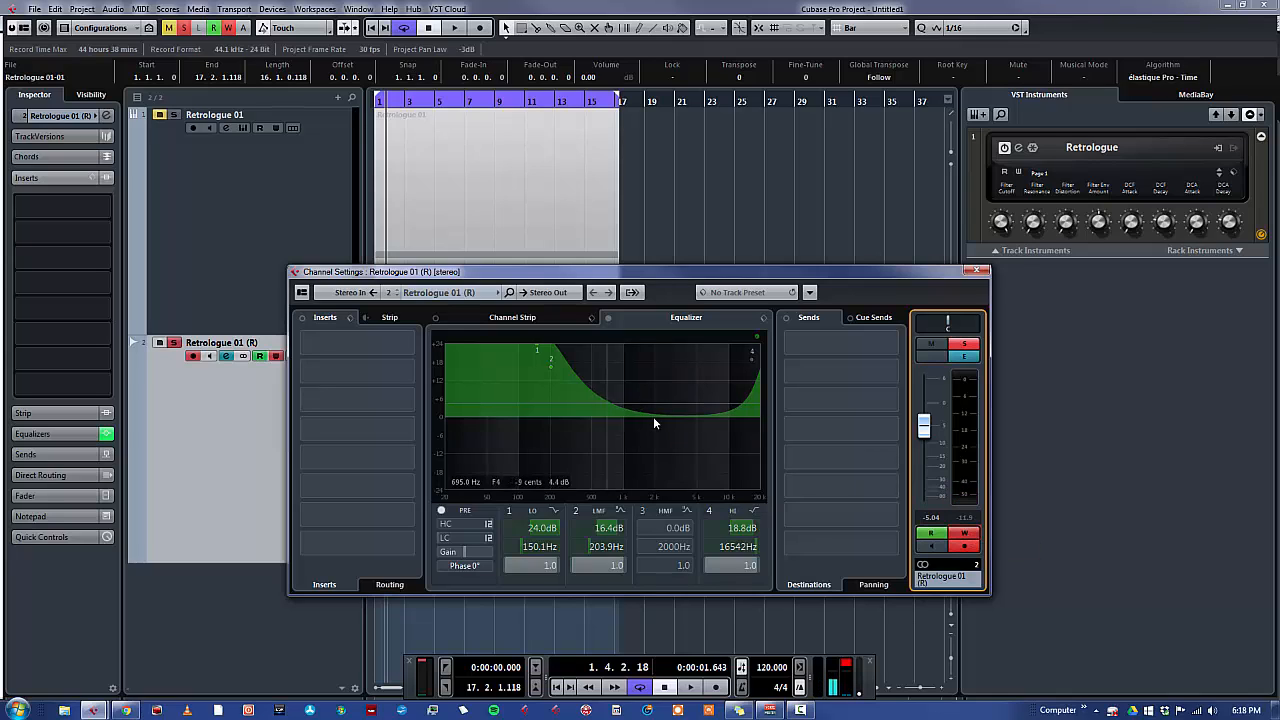
left_click_drag(660, 419, 615, 427)
key("period")
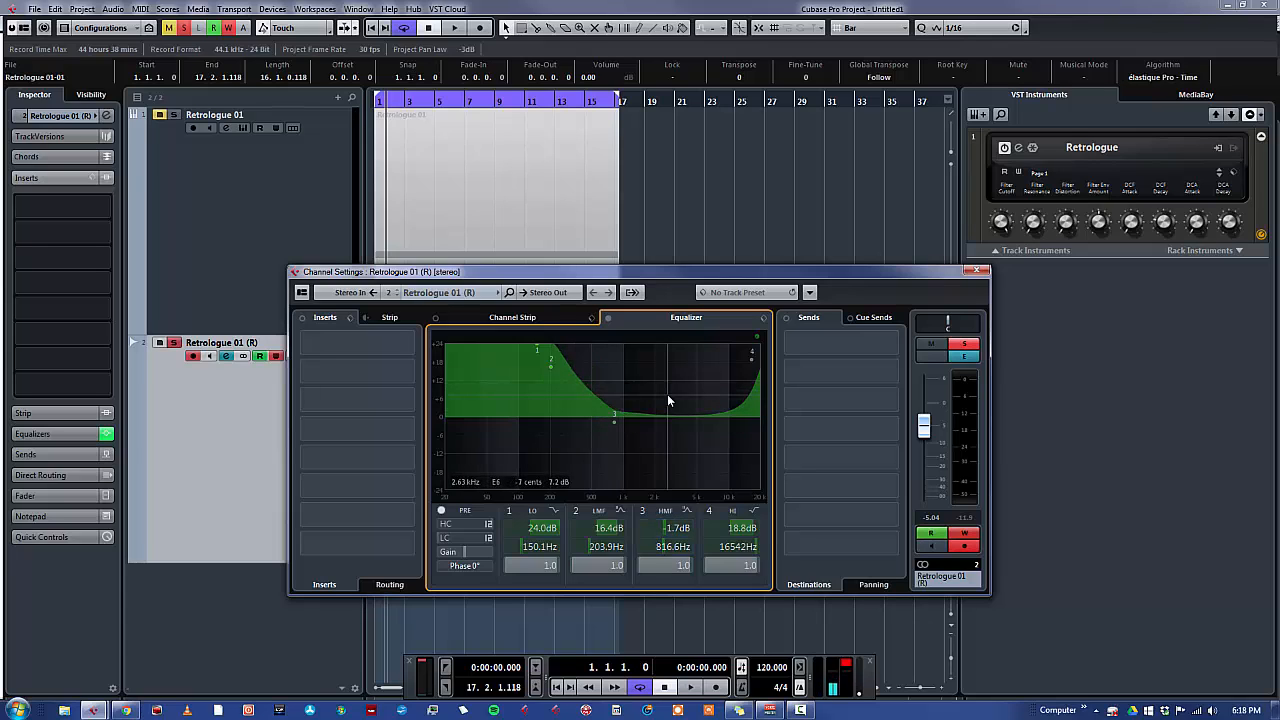
Record automation of EQ band 3's gain and frequency by sweeping the band during playback
key("space")
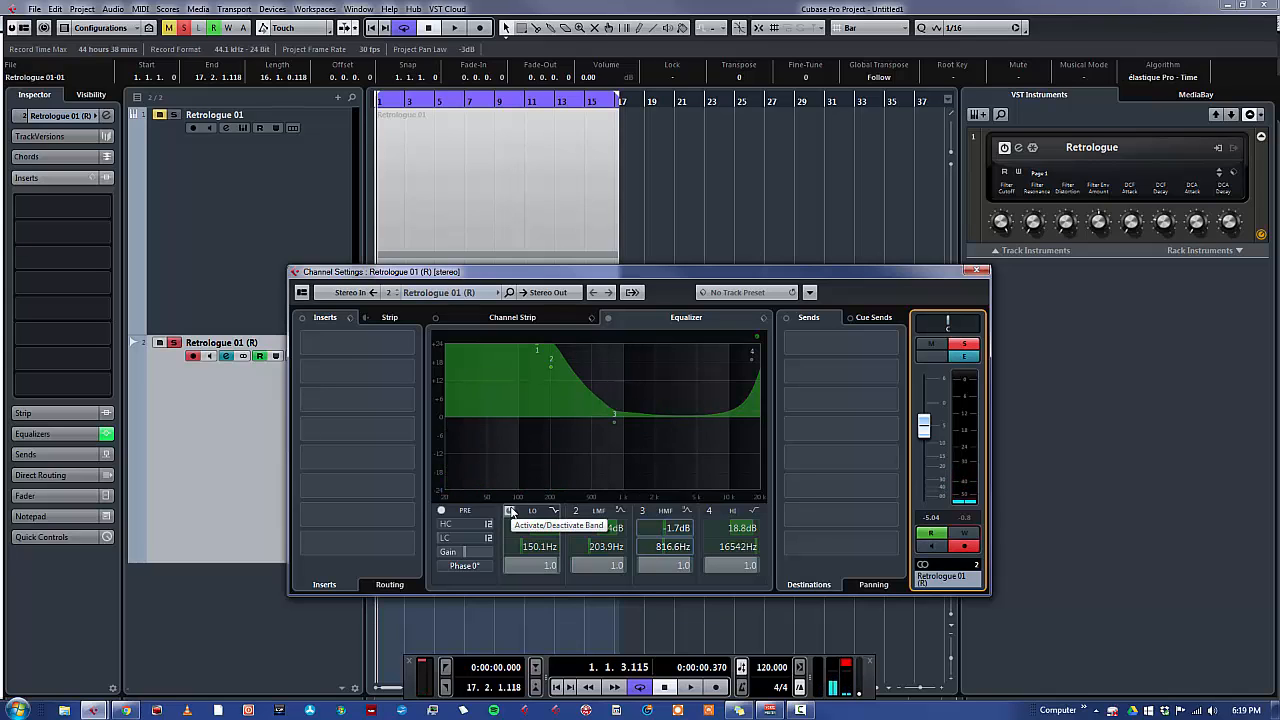
key("space")
left_click_drag(620, 482, 579, 417)
key("space")
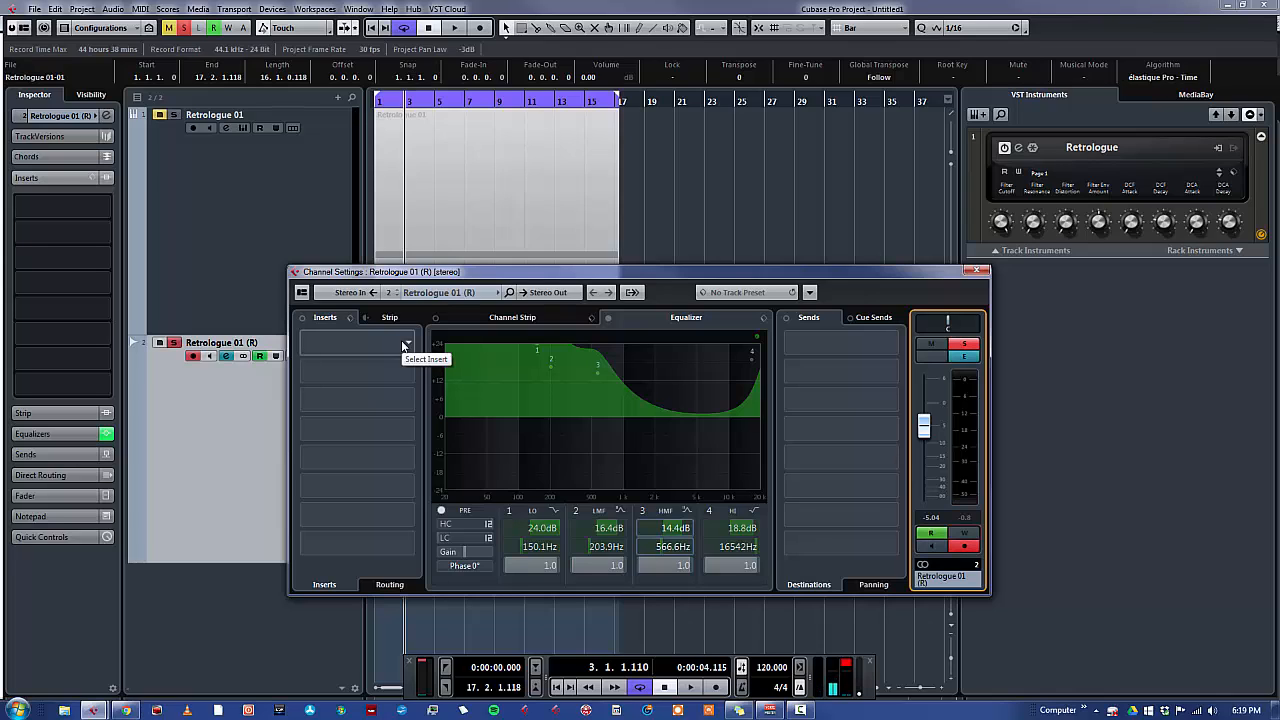
Insert the Flanger effect in the first insert slot of the rendered track
left_click(405, 344)
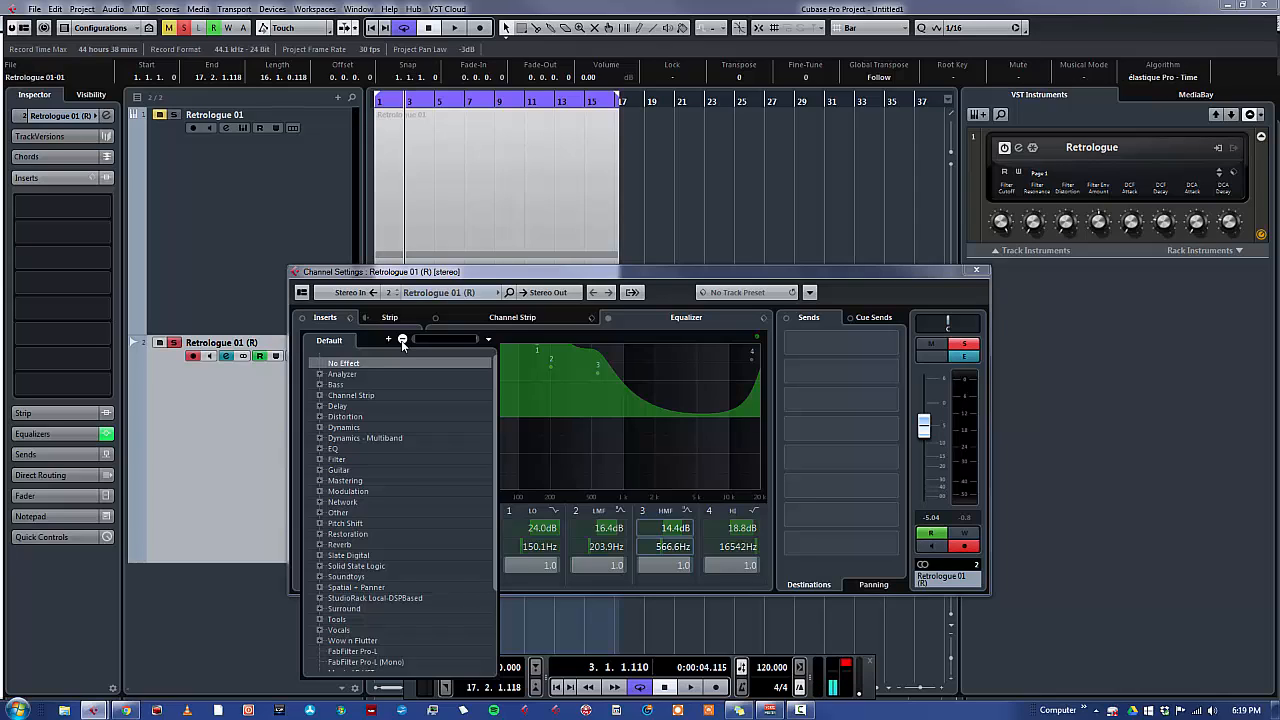
type("Fla")
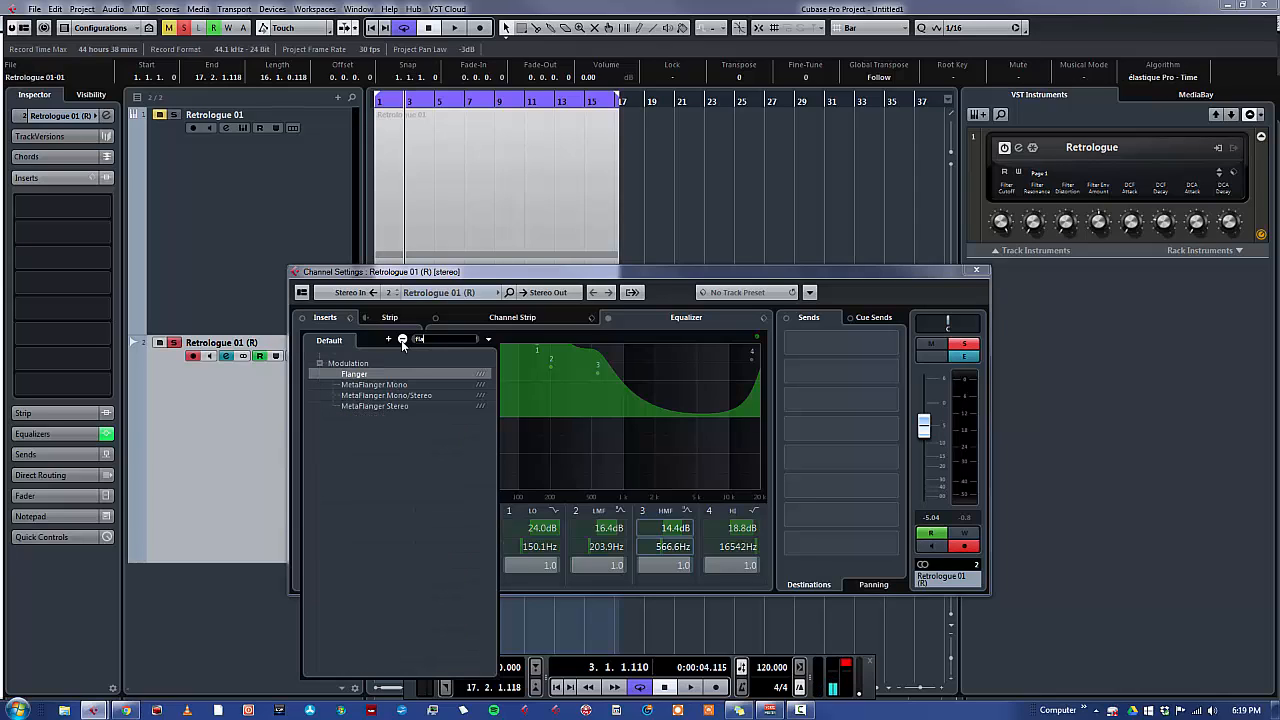
left_click(408, 373)
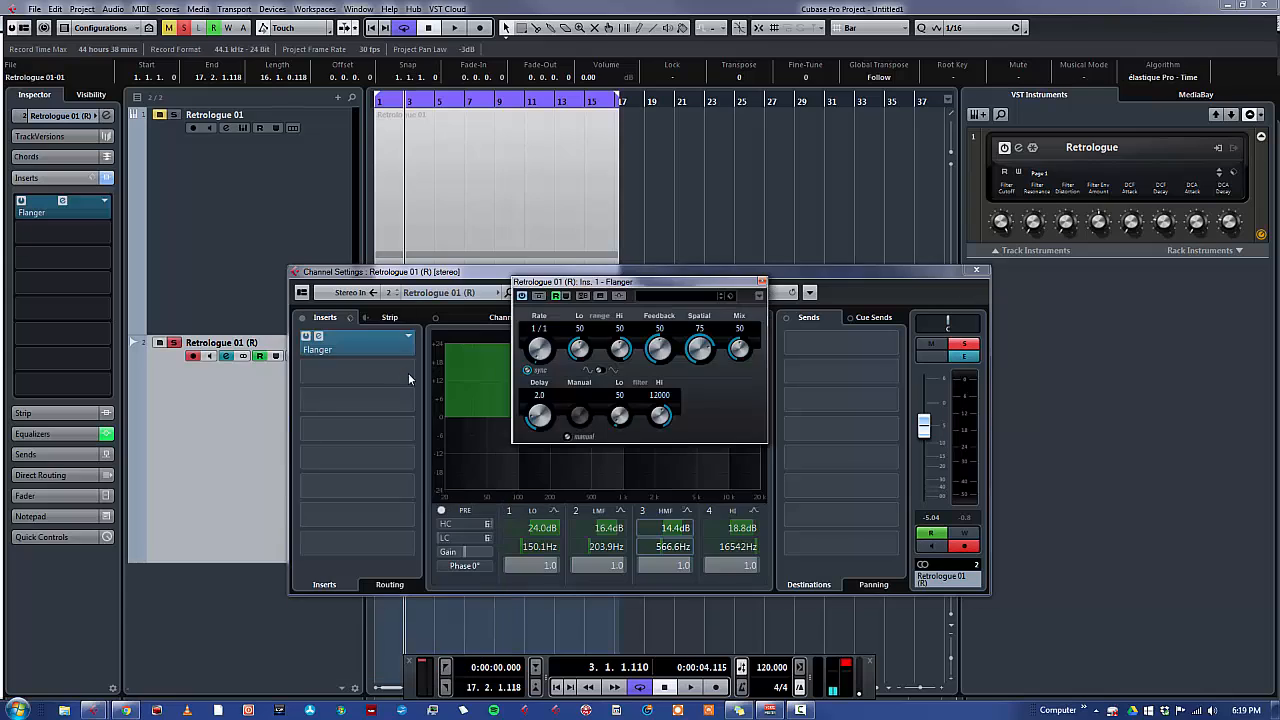
Turn off the flanger's tempo sync and set its rate to 0.2, feedback to 14 and mix to 73 while auditioning
scroll(549, 355, "up", 4)
key("space")
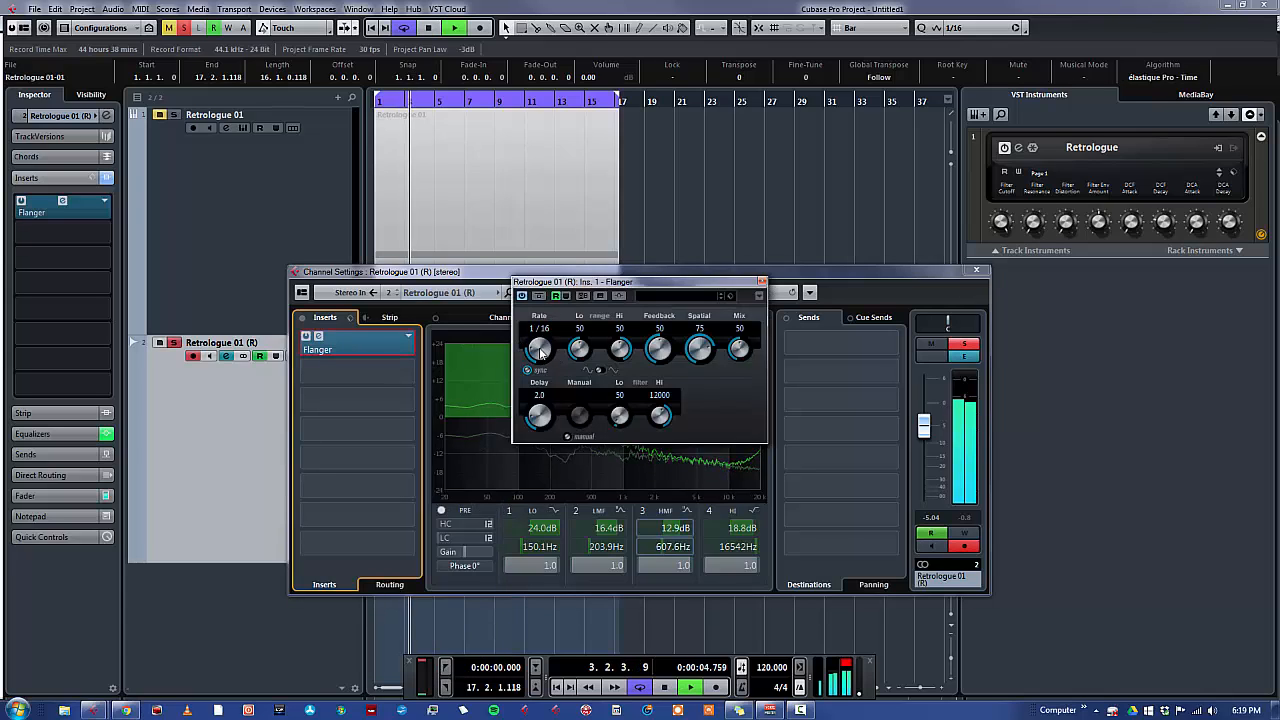
key("space")
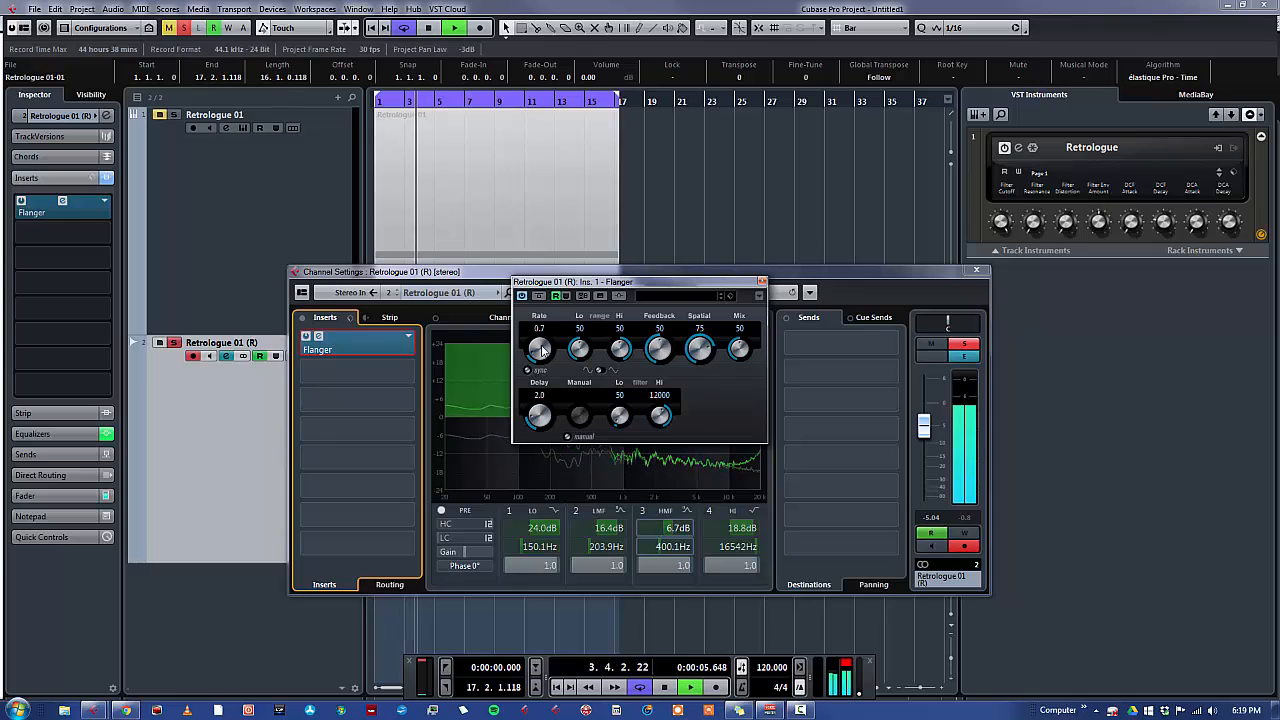
key("space")
scroll(541, 350, "down", 5)
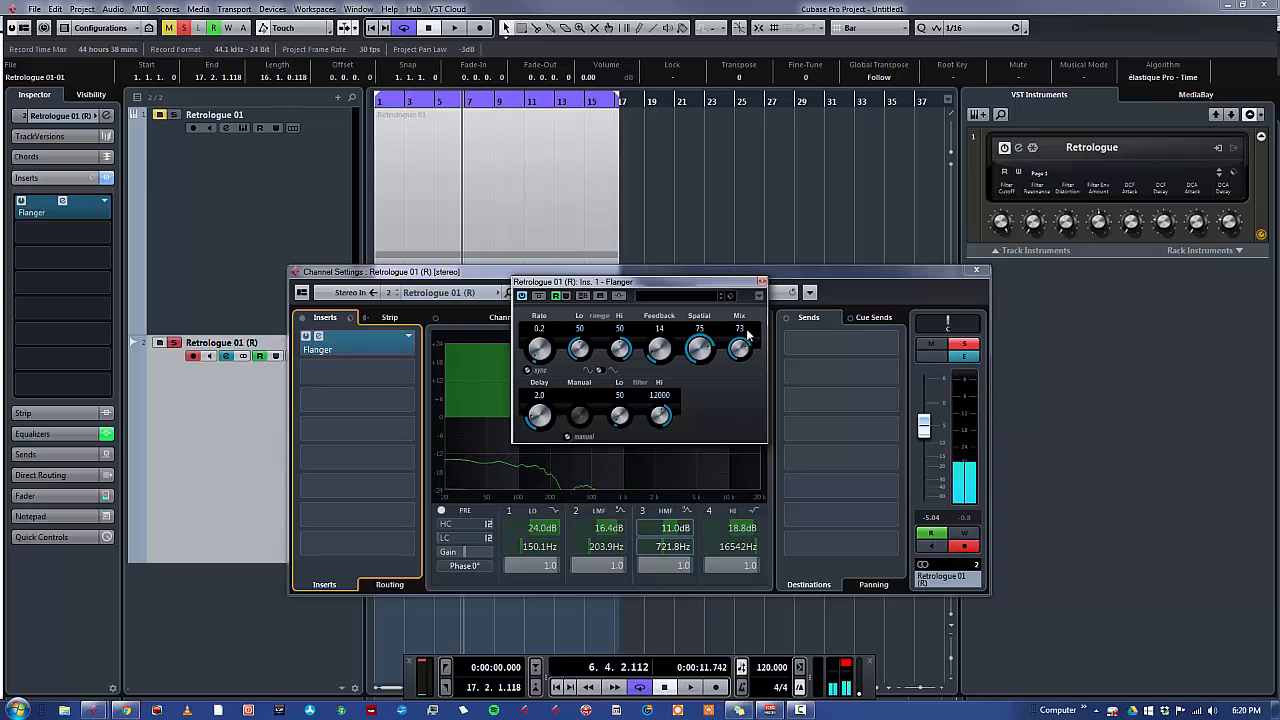
During playback, set the flanger's low range to 27 and high range to 76, and lower its spatial amount
key("space")
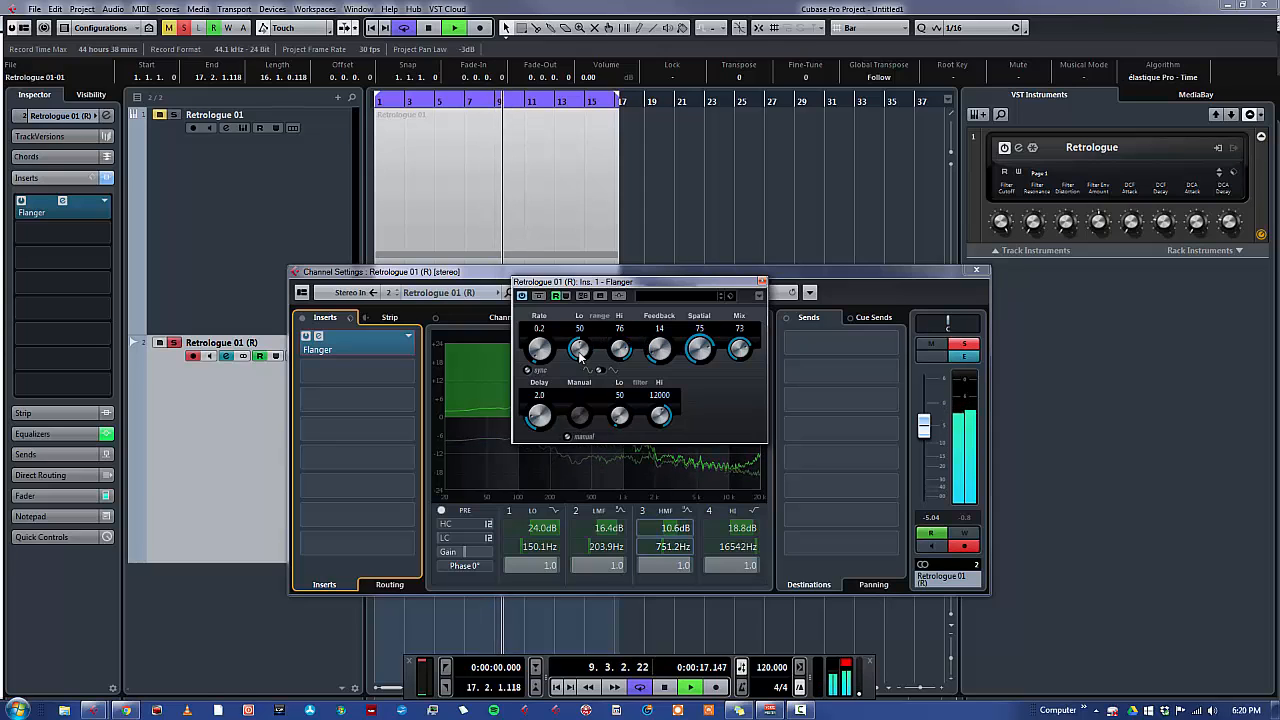
left_click_drag(579, 357, 583, 386)
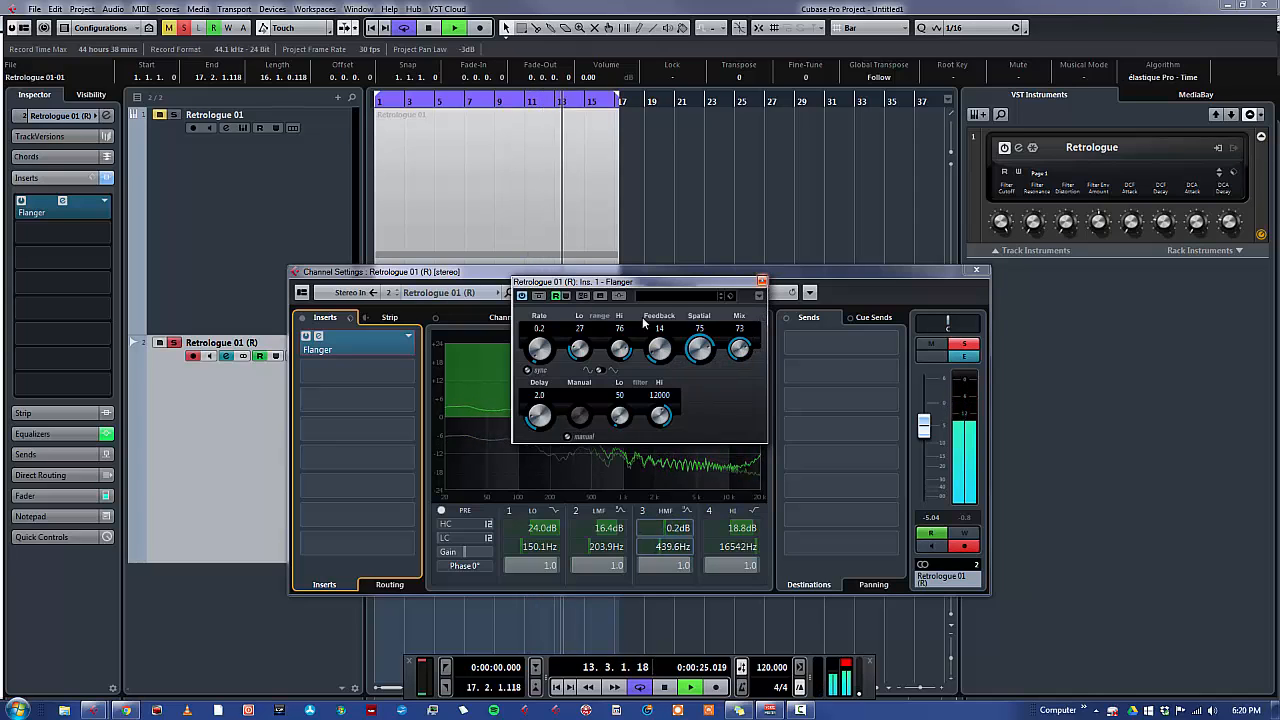
left_click_drag(699, 348, 700, 389)
key("space")
left_click(762, 282)
Insert the Vitamin Stereo effect in the second insert slot of the rendered track
left_click(408, 374)
type("vi")
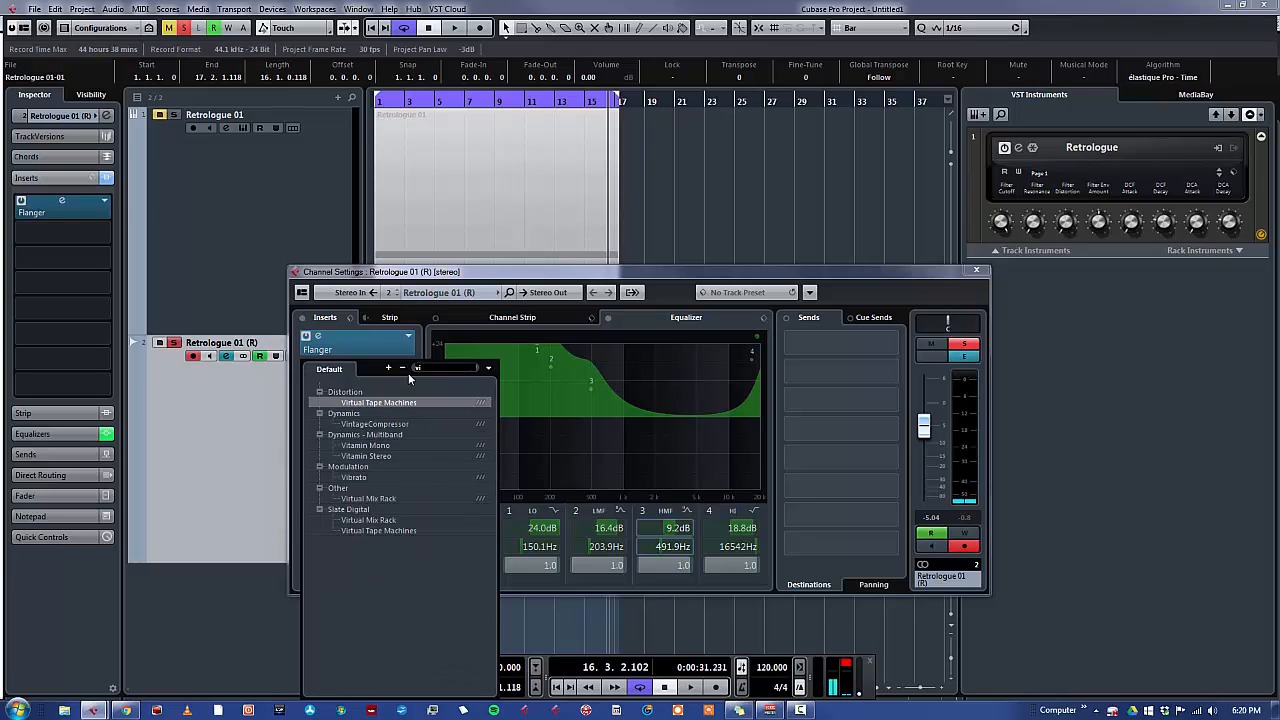
type("t")
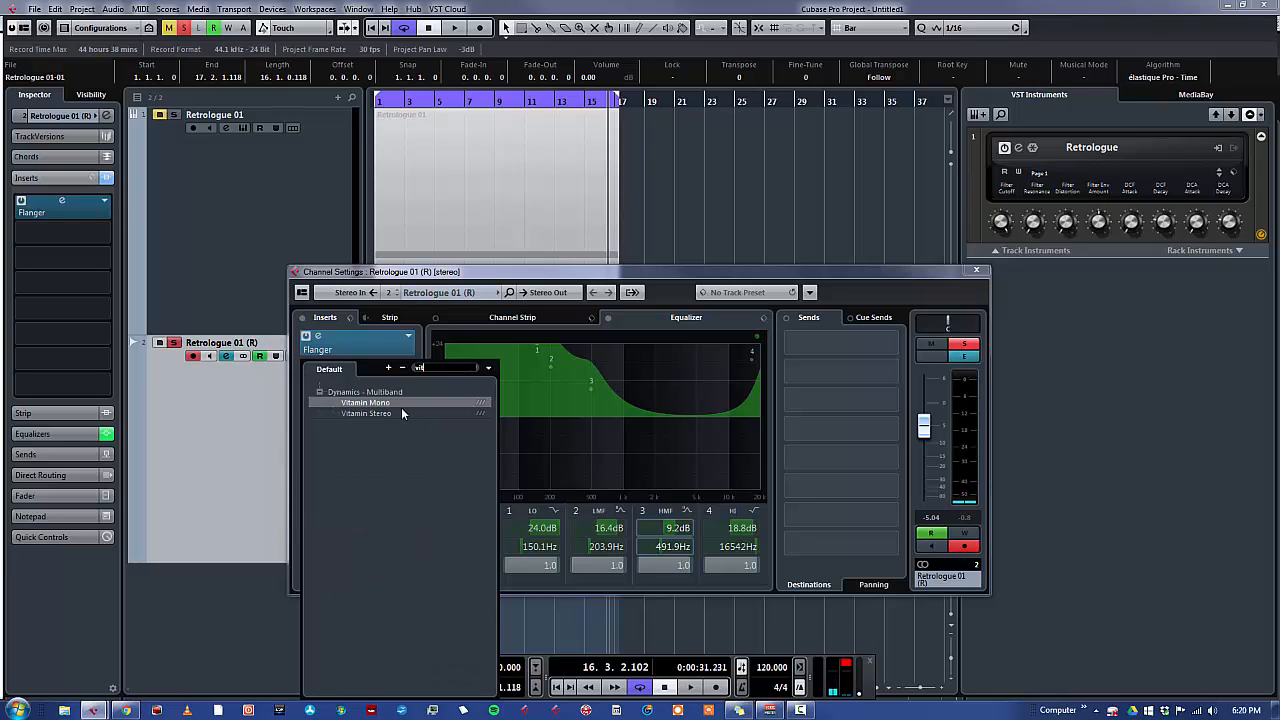
left_click(405, 414)
During playback, raise Vitamin's mid band to 33.6, low band to 32.6 and low-mid band to 24.8, and widen the low band
key("space")
left_click_drag(648, 443, 648, 393)
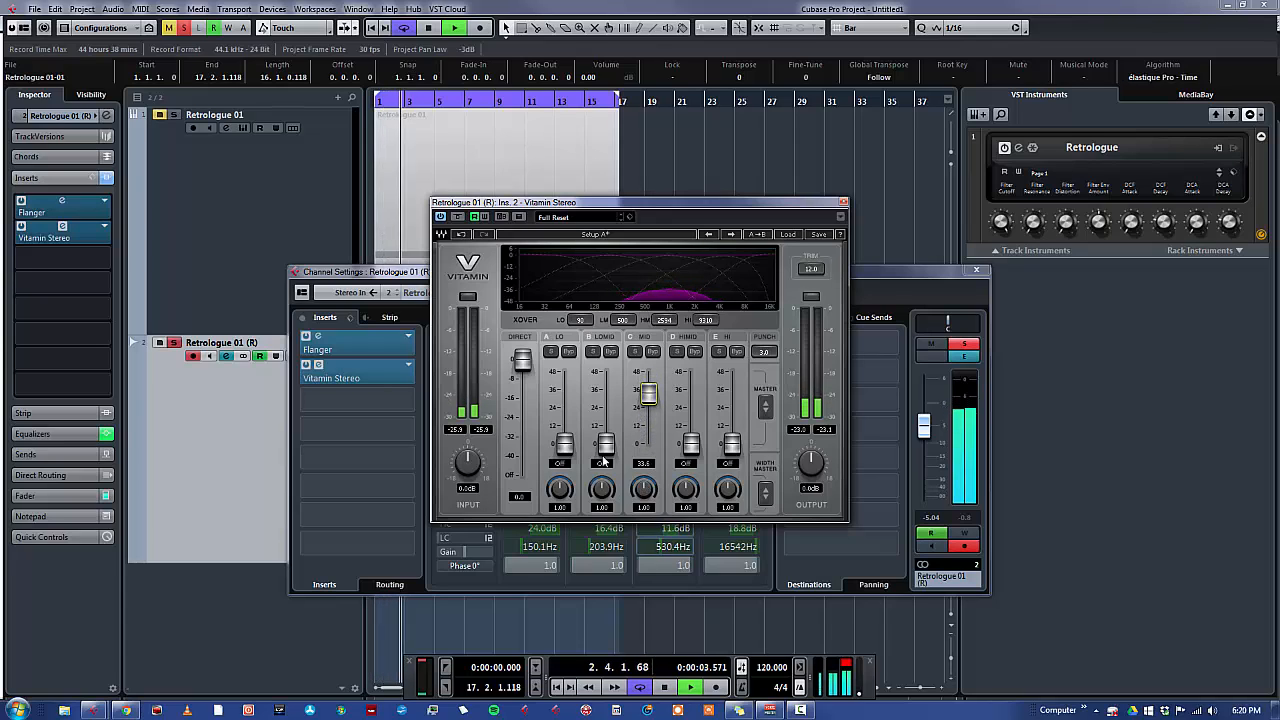
left_click_drag(603, 459, 565, 395)
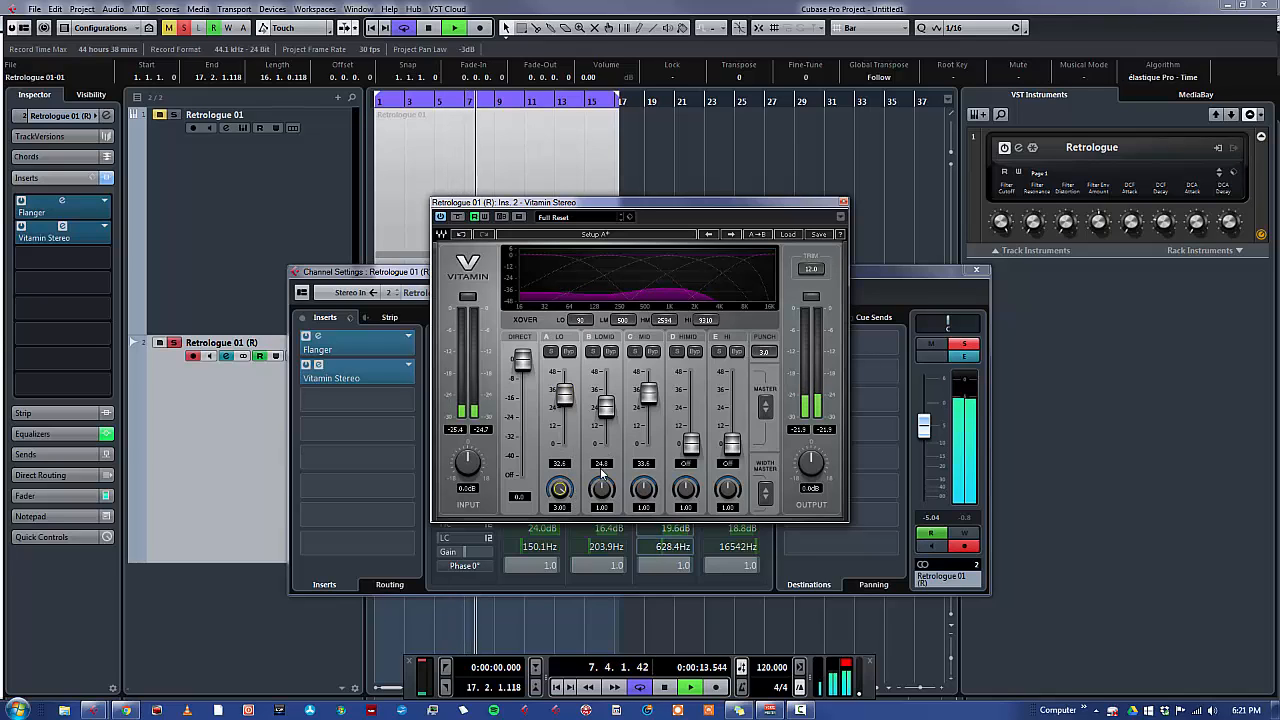
Set Vitamin's low-mid band to 29.6 with width 1.65, high-mid to 17.6 and high to 25.0 with width 1.60, and close the channel's windows
left_click_drag(602, 489, 602, 496)
left_click_drag(606, 407, 606, 399)
left_click_drag(691, 444, 732, 406)
left_click_drag(730, 489, 730, 474)
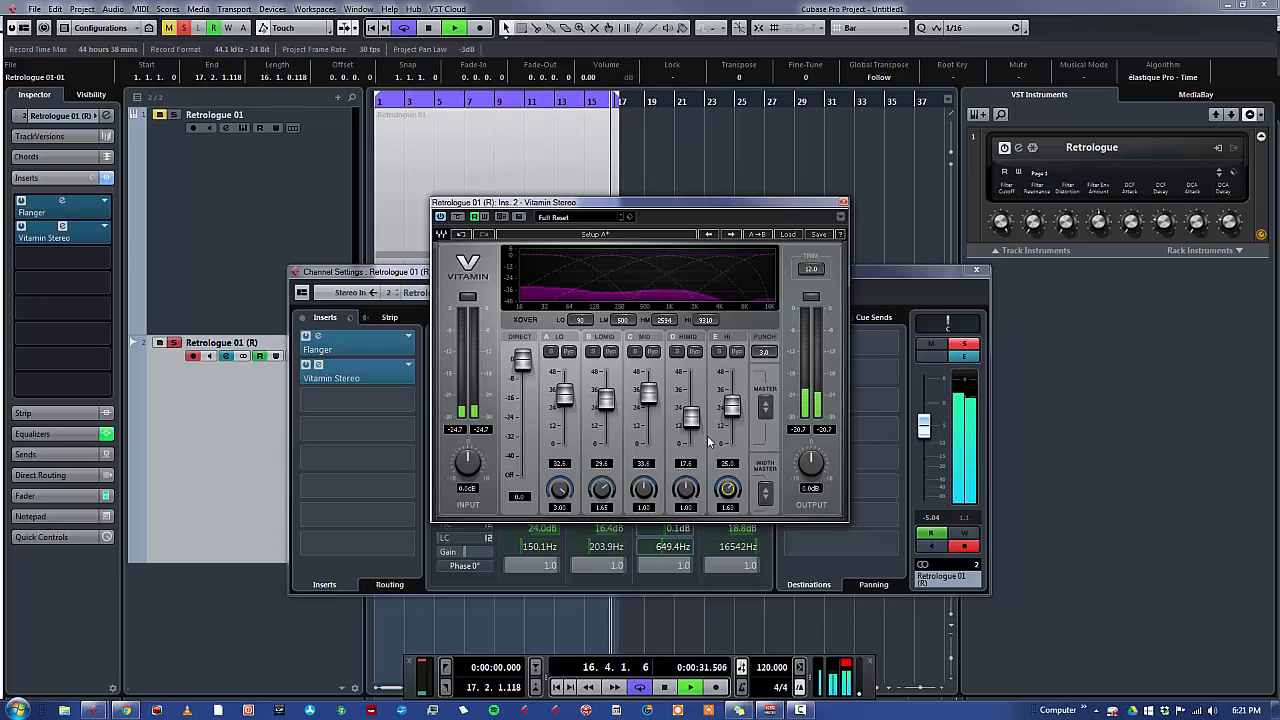
key("space")
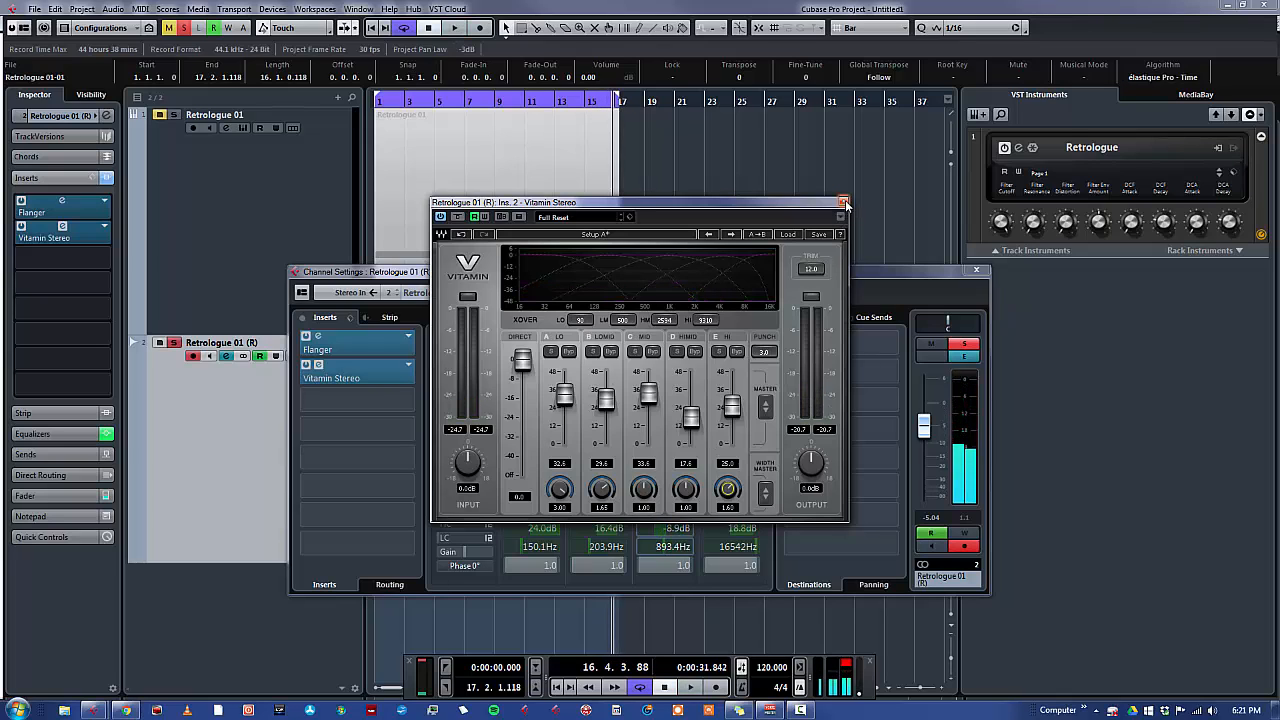
left_click(843, 202)
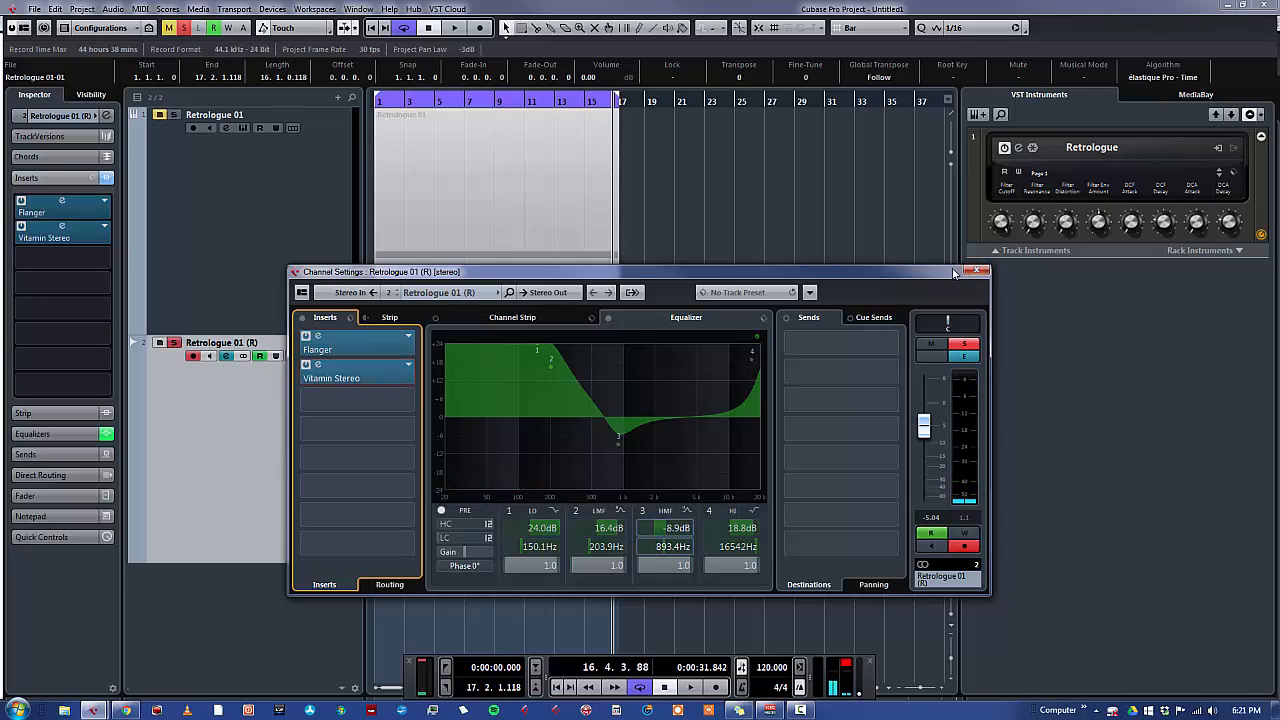
left_click(977, 271)
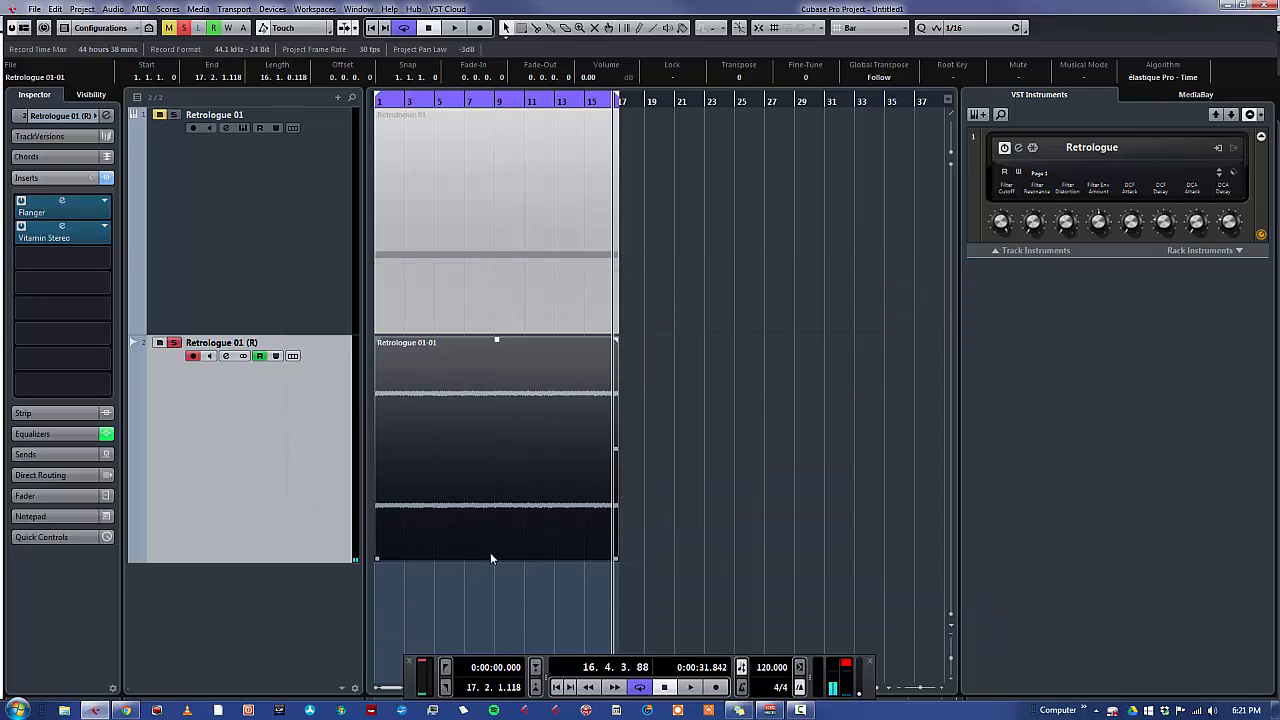
Split the rendered noise event into 13 slices of varying length across its whole duration
left_click(941, 689)
left_click(941, 689)
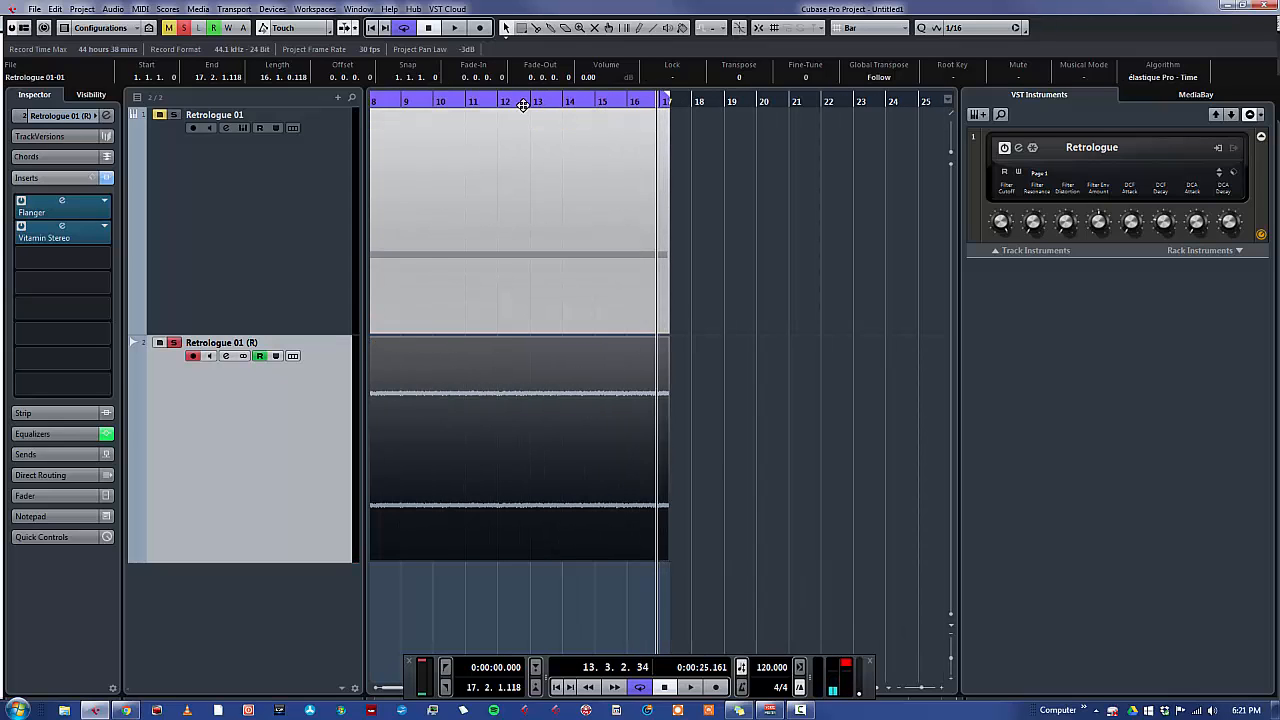
key("space")
right_click(422, 444)
left_click(443, 442)
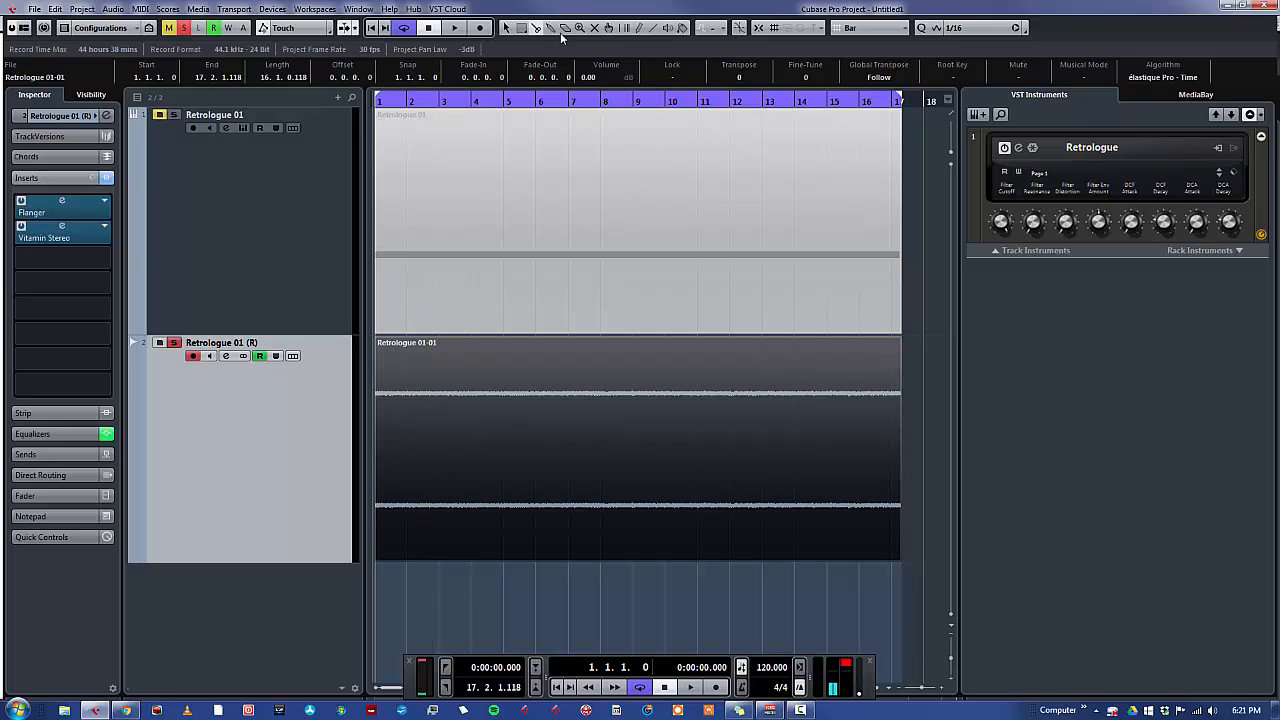
left_click(407, 408)
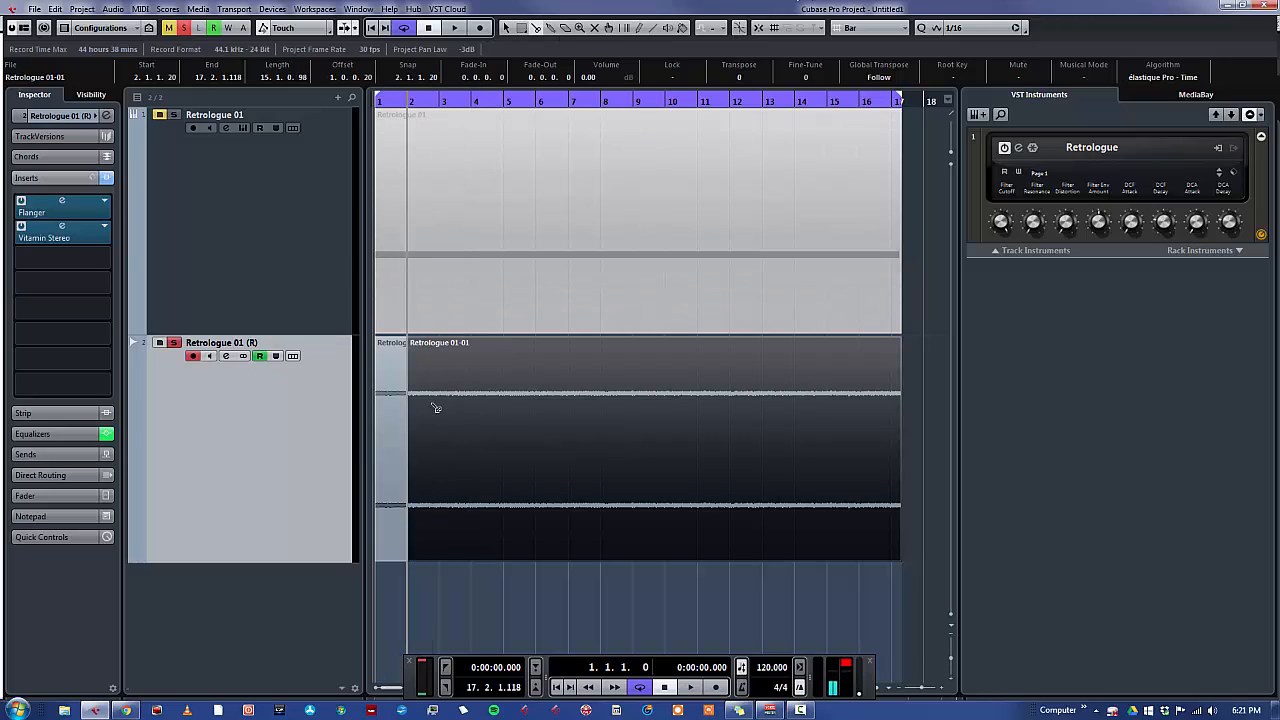
left_click(449, 416)
left_click(482, 416)
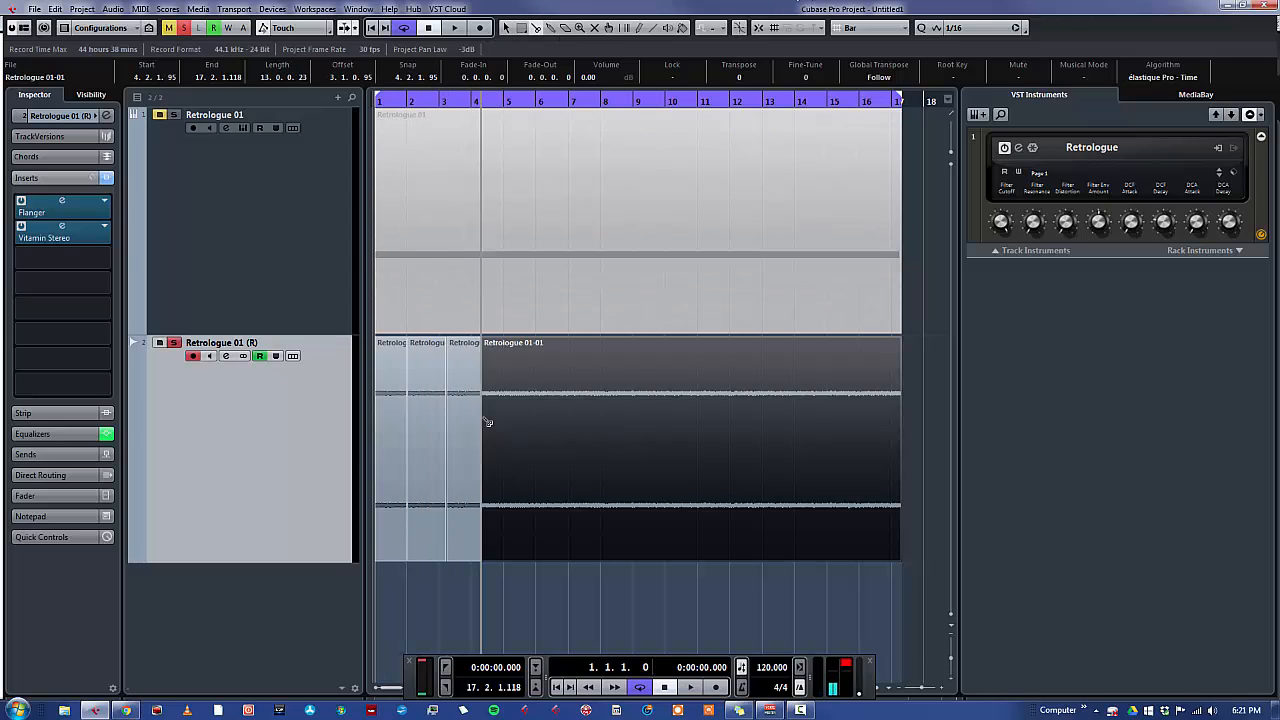
left_click(533, 436)
left_click(570, 436)
left_click(619, 446)
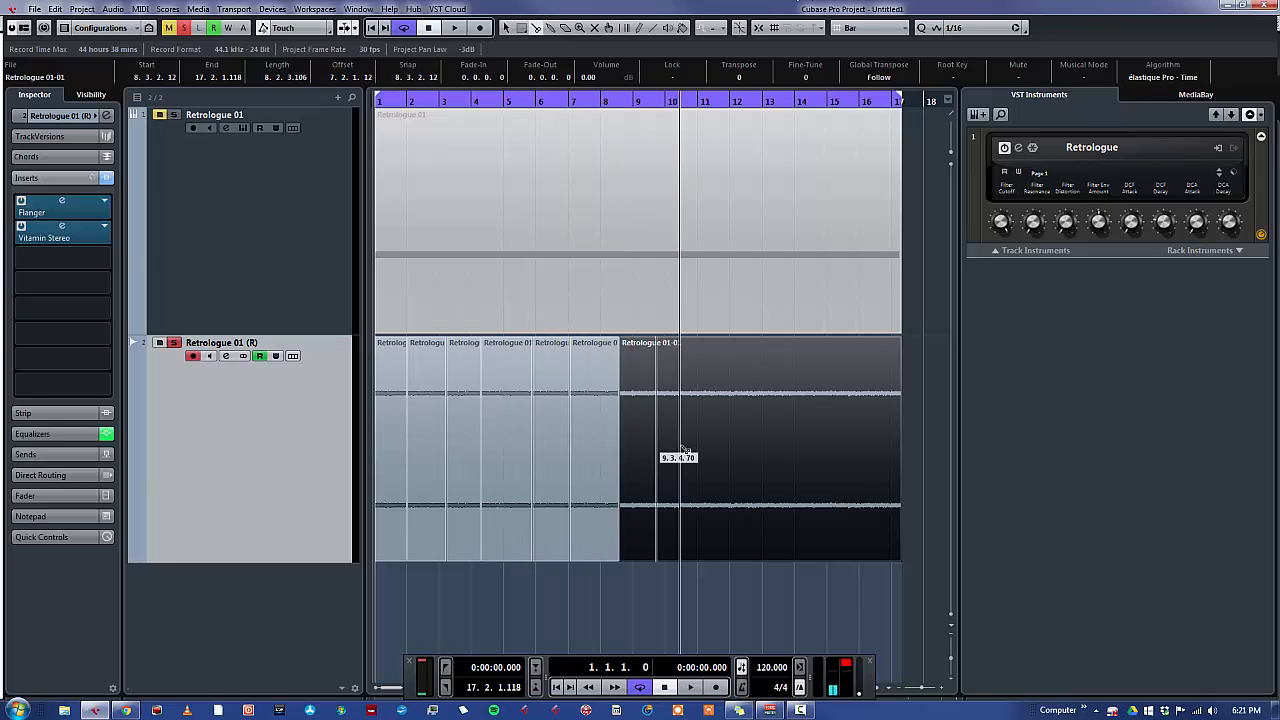
left_click(685, 456)
left_click(738, 463)
left_click(763, 466)
left_click(818, 470)
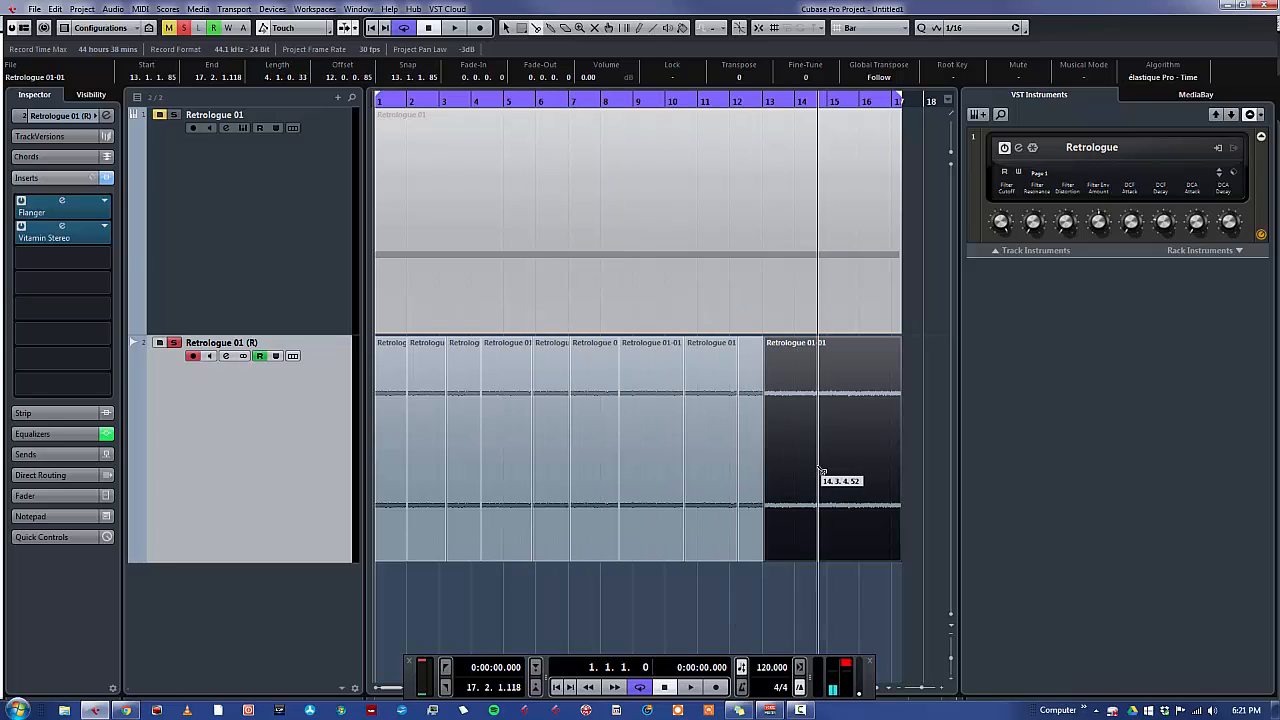
left_click(843, 477)
left_click(869, 483)
Move the last slice to about bar 18 and spread the other later slices apart with gaps, back to the one at about bar 9
key("1")
left_click(922, 474)
key("space")
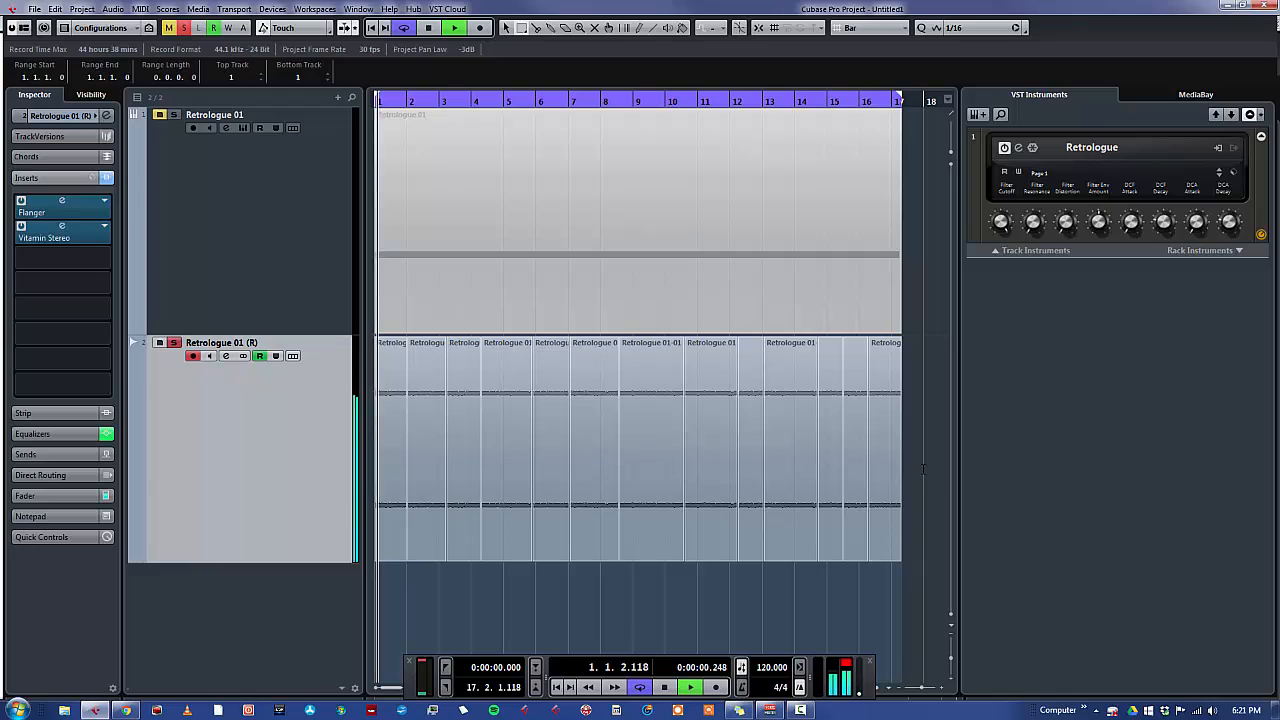
left_click_drag(884, 463, 938, 474)
key("g")
key("g")
key("g")
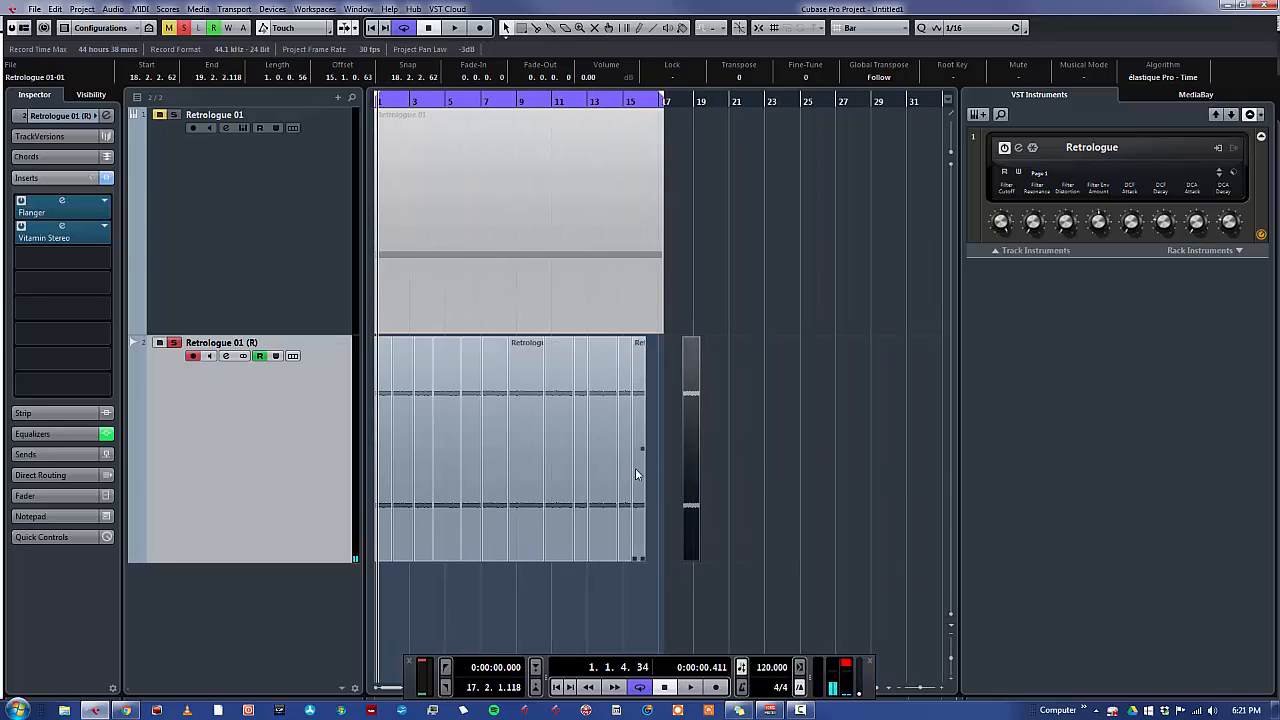
left_click_drag(636, 468, 535, 488)
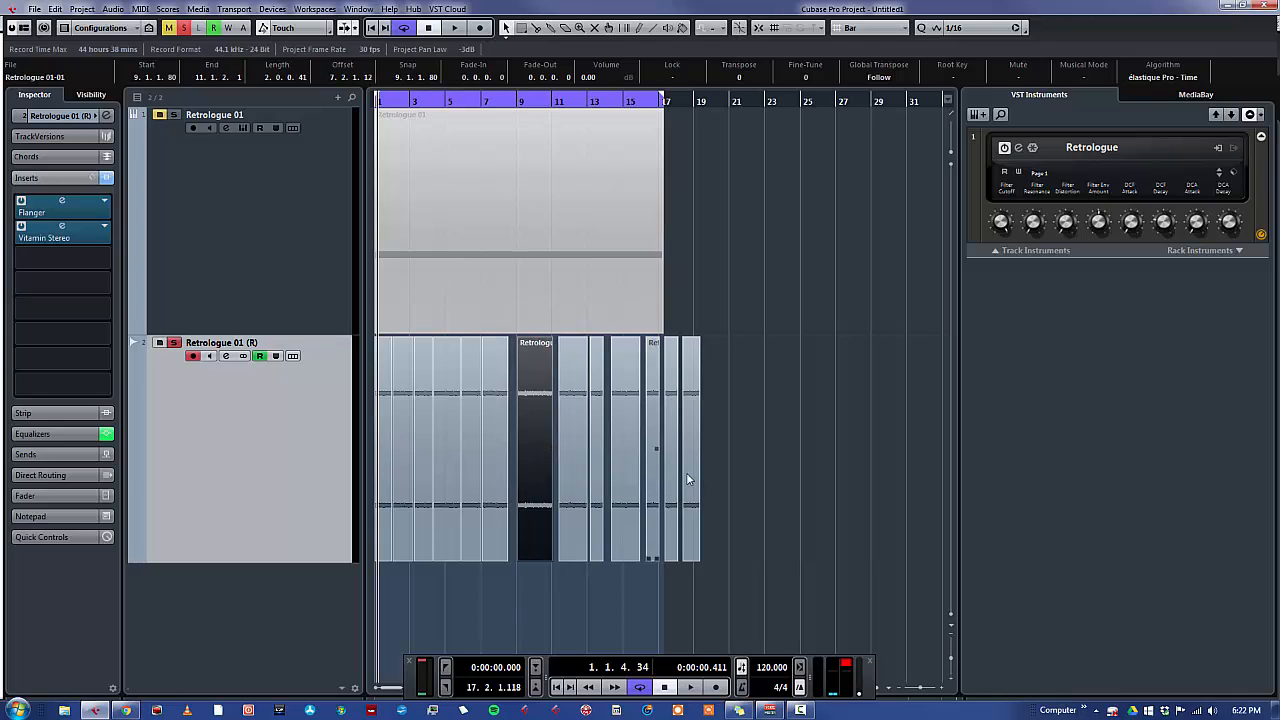
Shift the last seven slices together so that their group starts at about bar 10.4.3
left_click_drag(775, 477, 533, 456)
left_click(514, 457)
left_click(539, 455)
left_click_drag(752, 456, 567, 446)
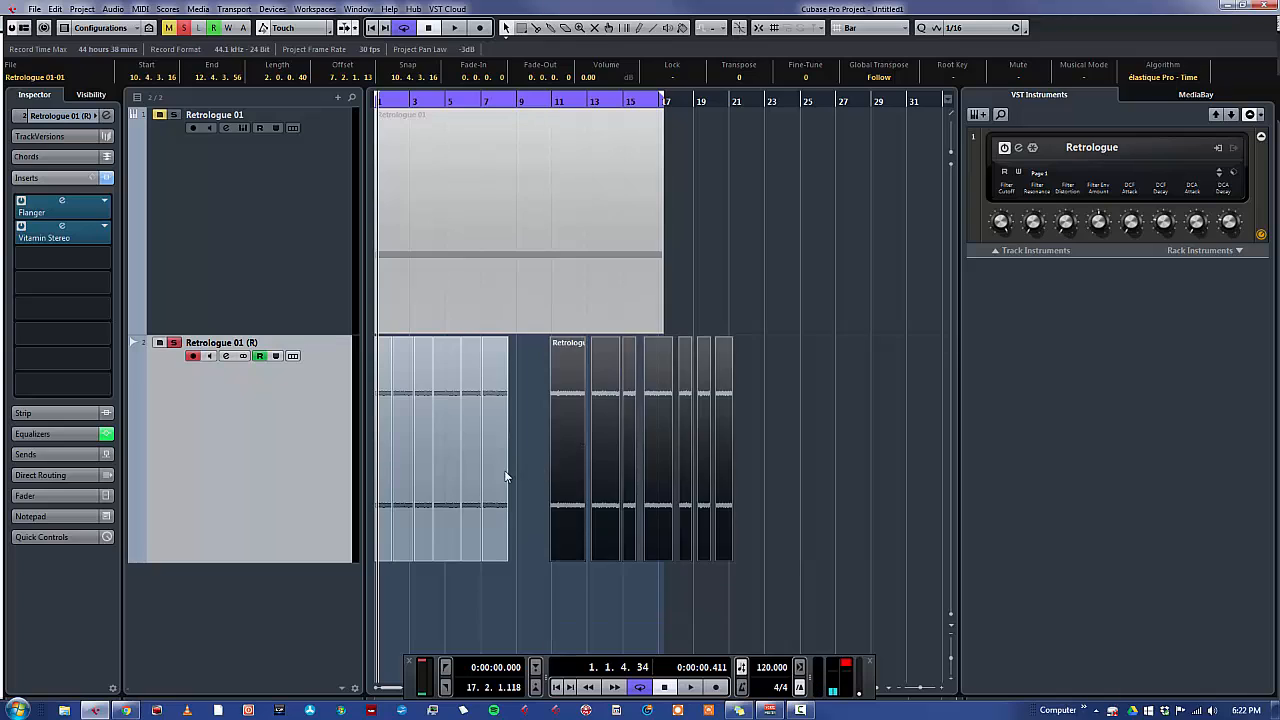
Spread the first six slices apart with gaps, placing the second slice at about bar 2.1.4
left_click_drag(505, 477, 418, 486)
left_click(467, 475)
left_click(409, 488)
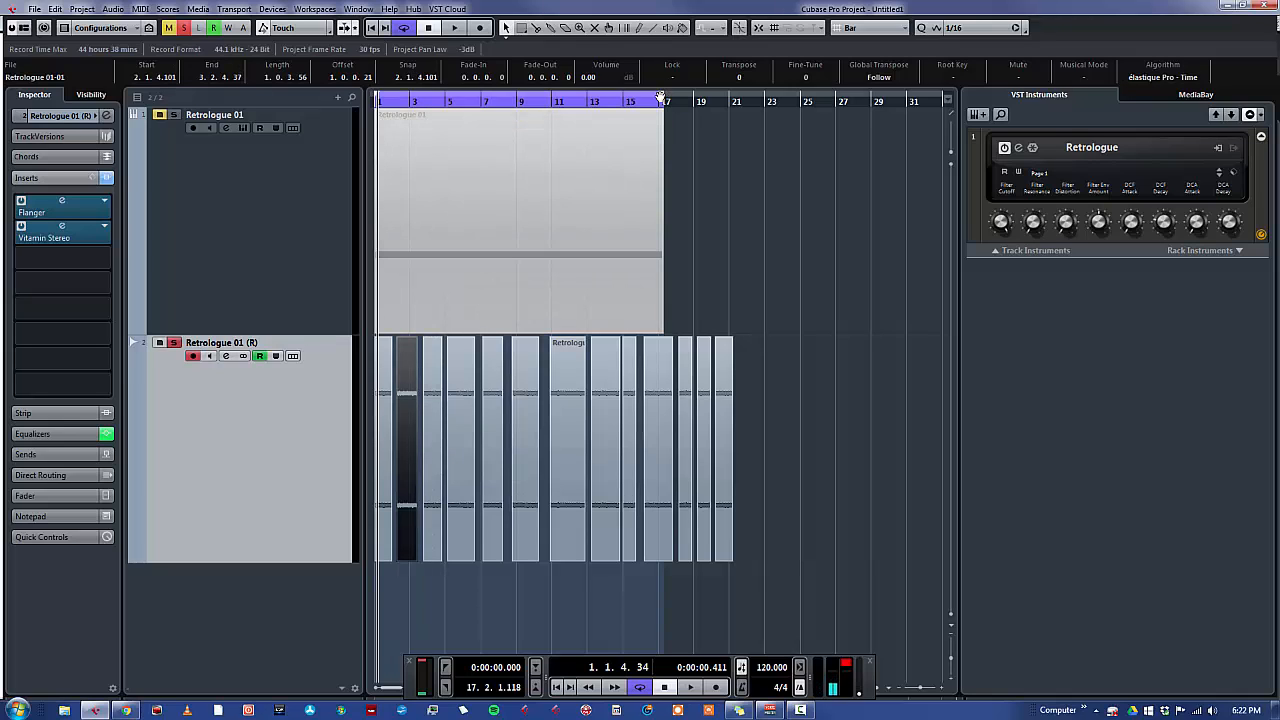
left_click(421, 489)
Select all slices on the rendered track, set the locators around them, and play from the start
double_click(225, 488)
key("p")
key("period")
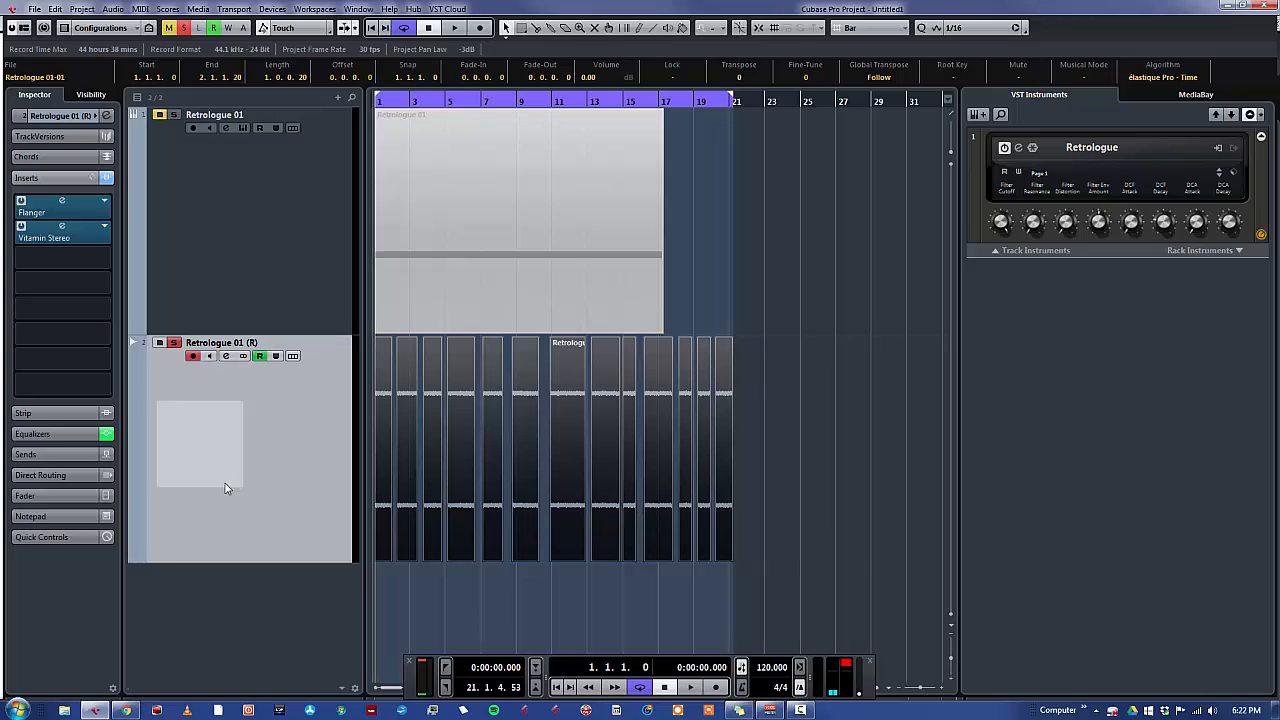
key("space")
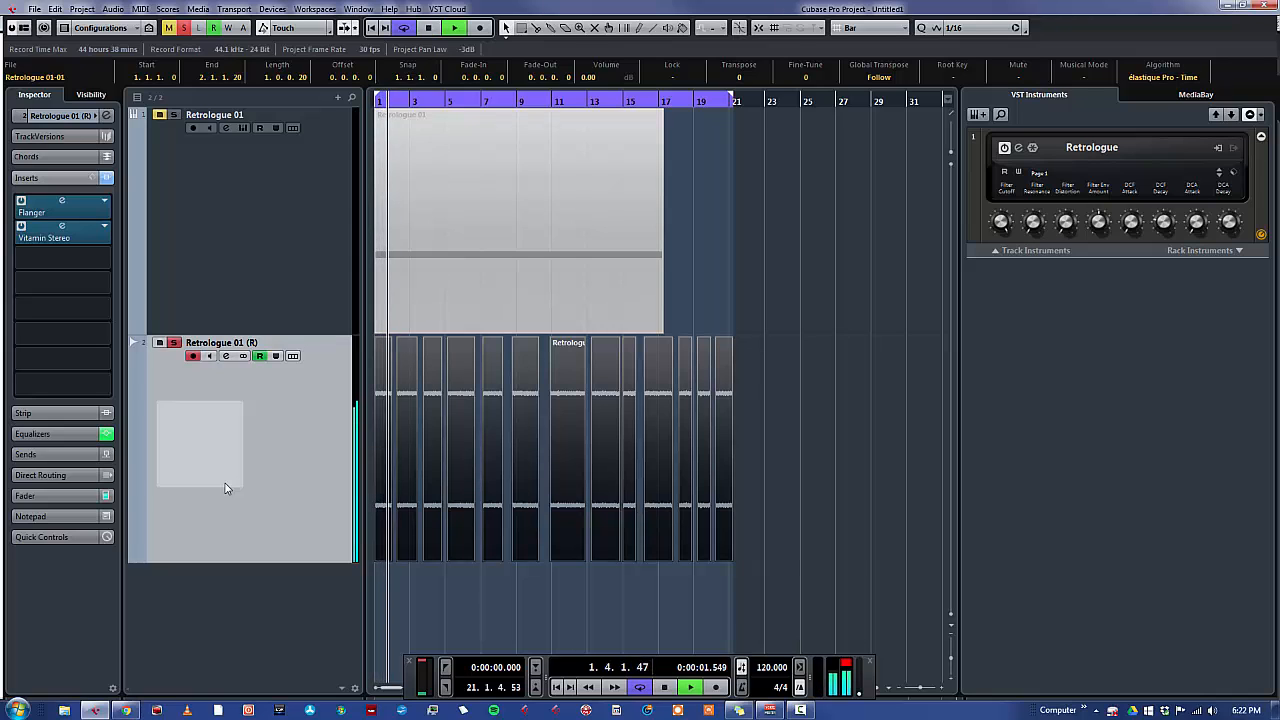
Add a fade-out of about 0.0.2.69 to all selected slices and resume playback
left_click(945, 690)
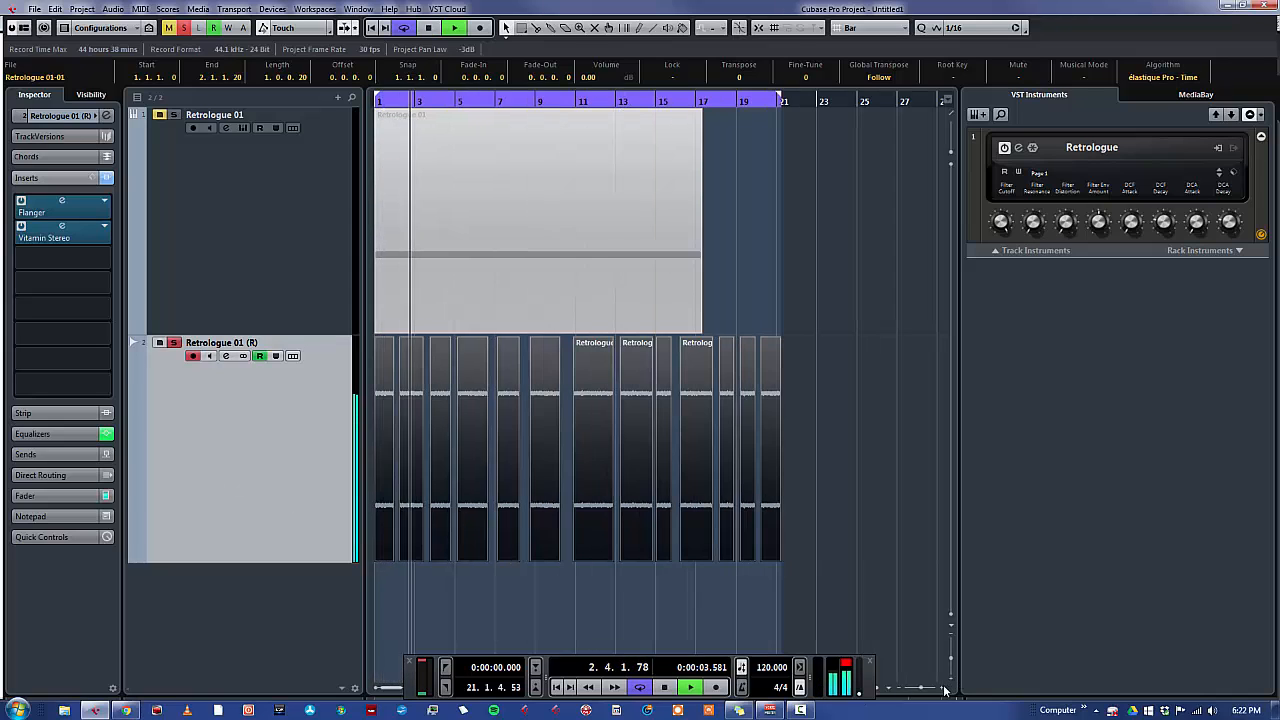
left_click(945, 690)
left_click(945, 690)
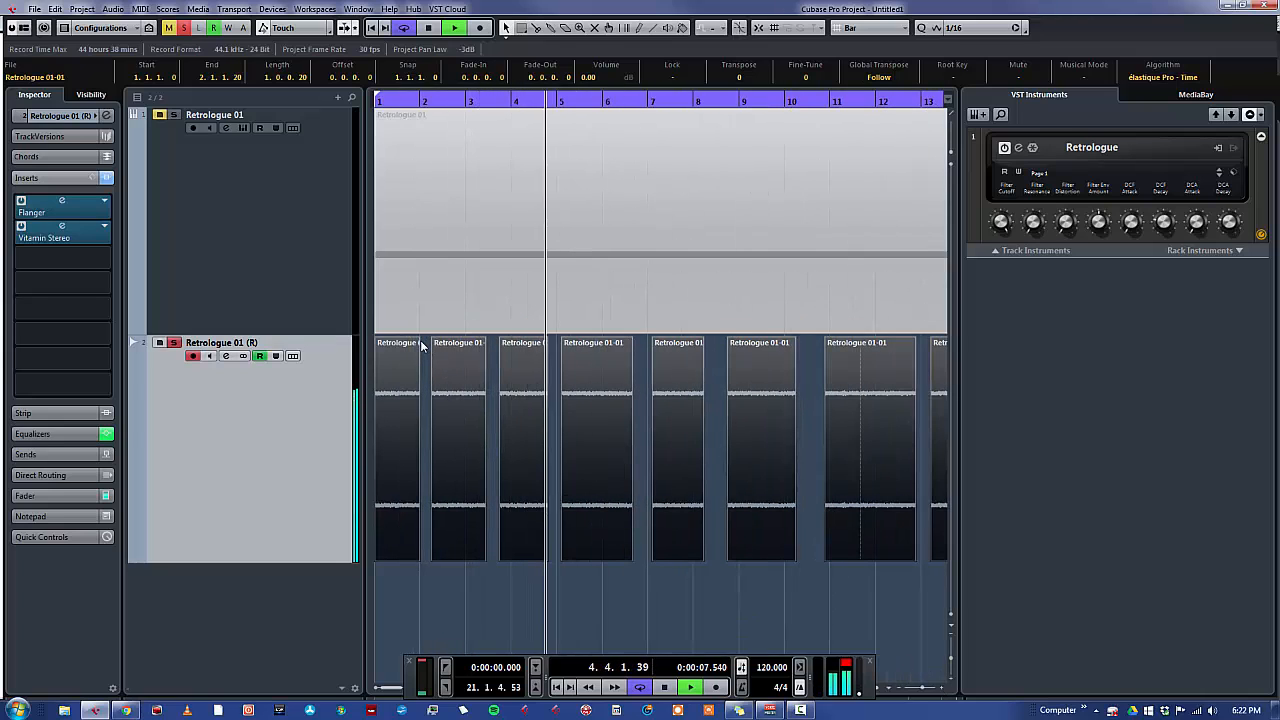
key("space")
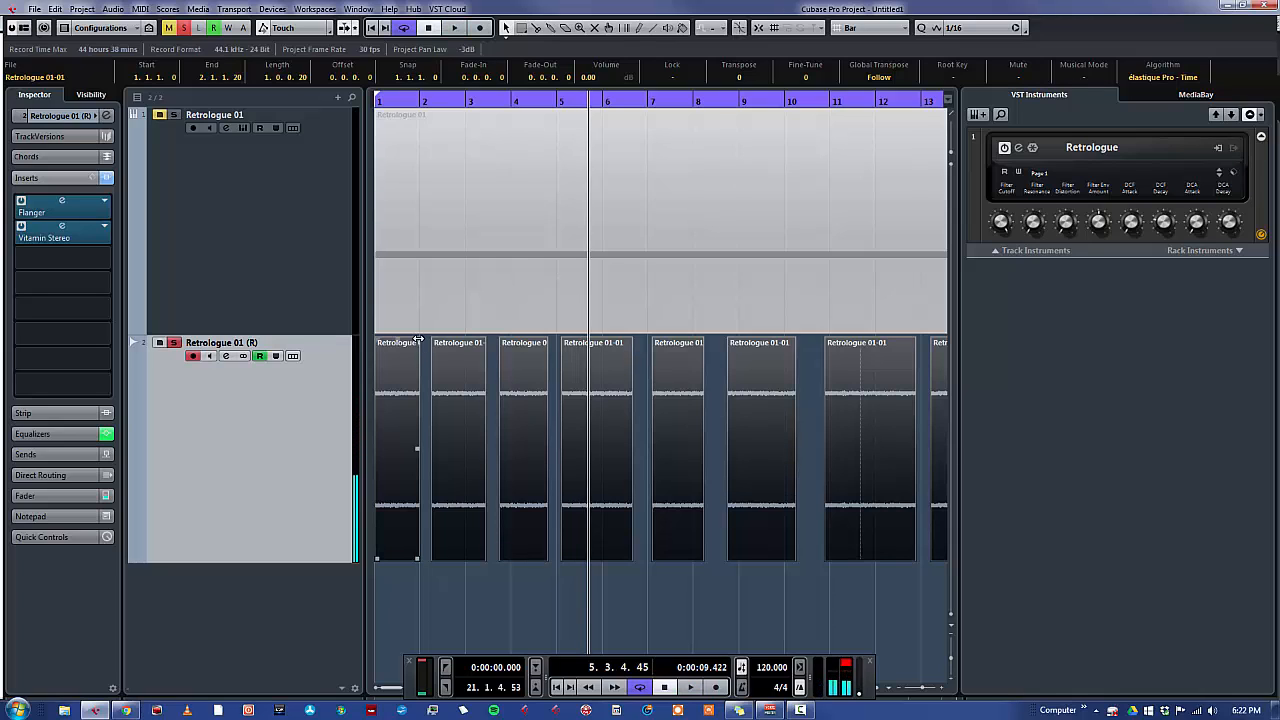
left_click_drag(415, 341, 410, 342)
key("space")
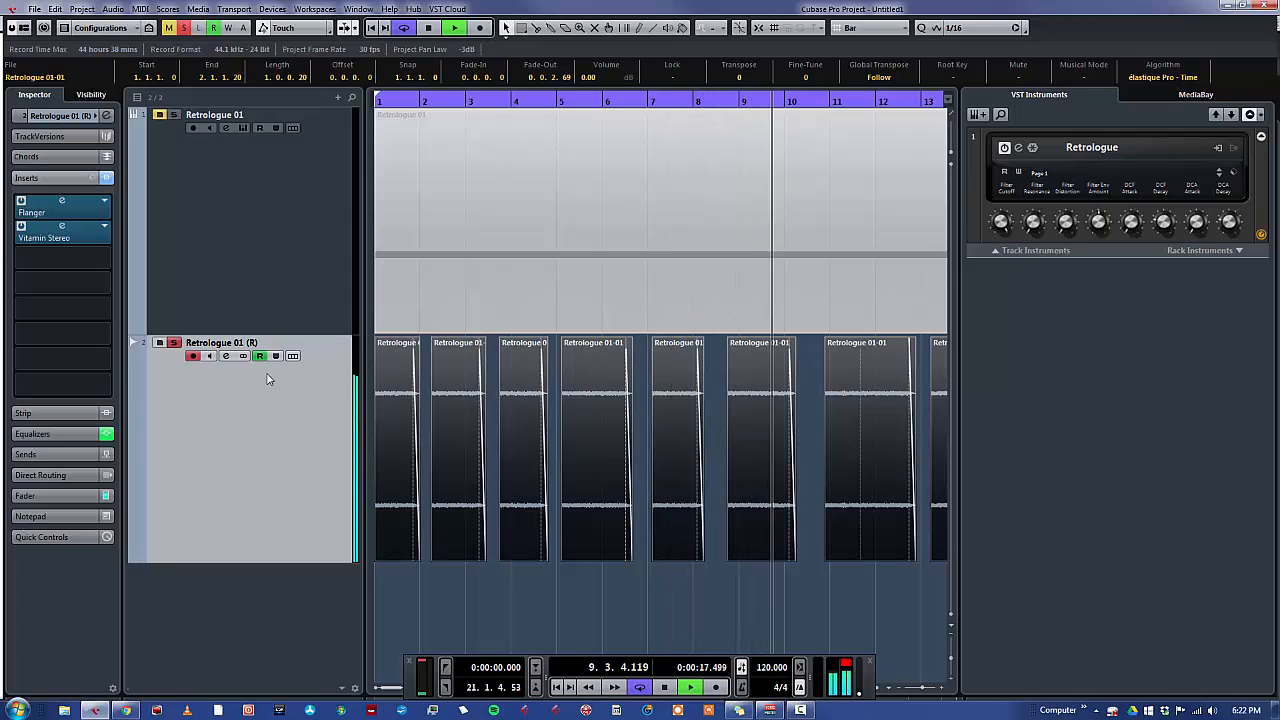
Open the rendered track's channel strip and the module slot between compressor and saturation during playback
left_click(228, 356)
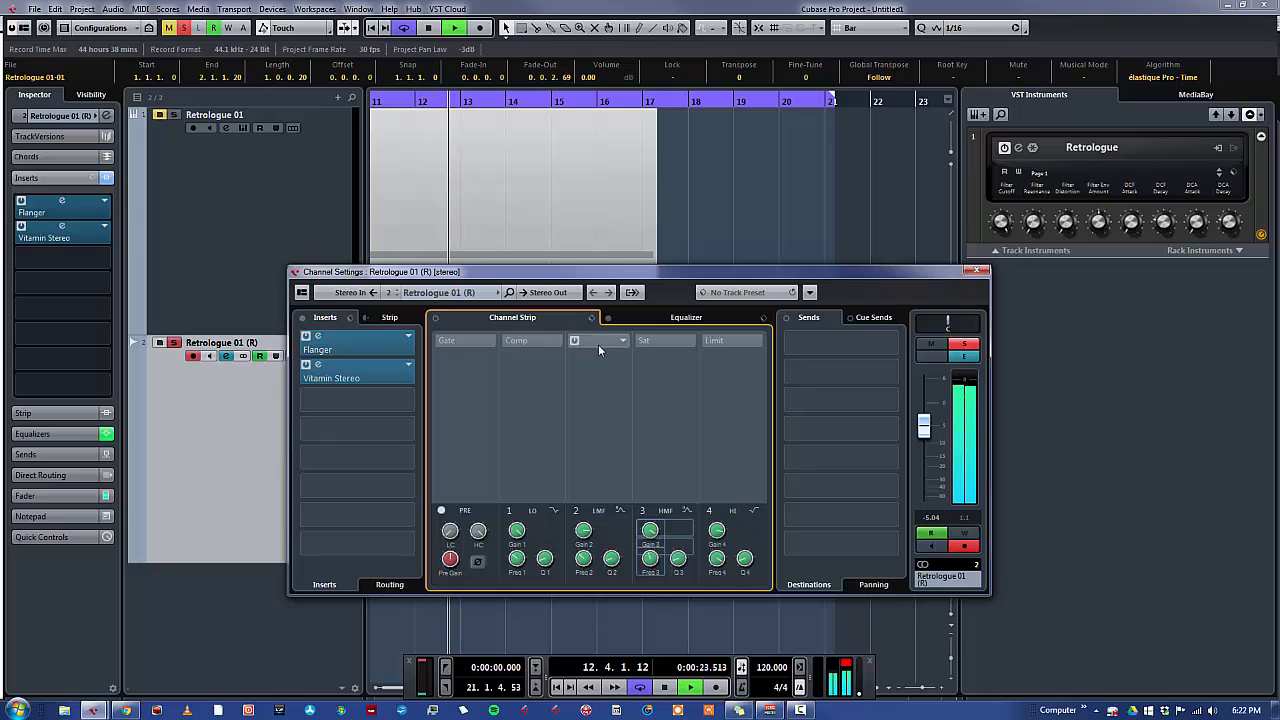
left_click(587, 362)
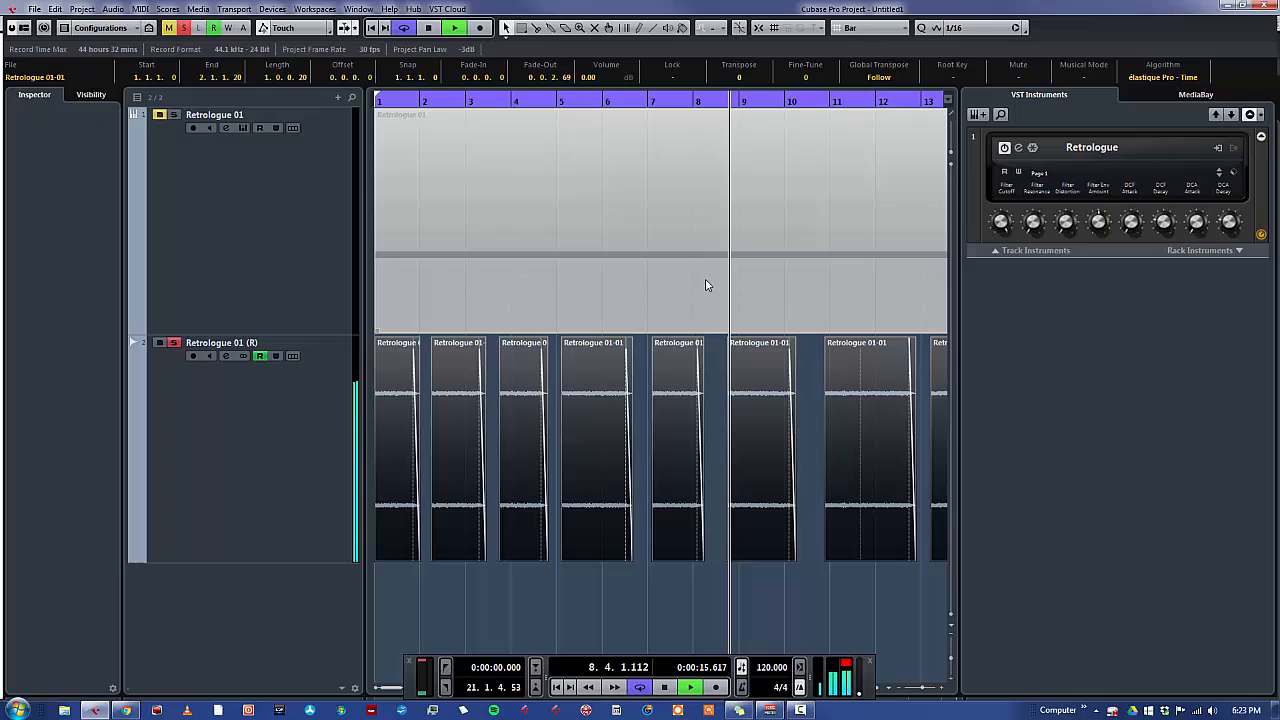
Stop playback and select all slices on the rendered track
key("space")
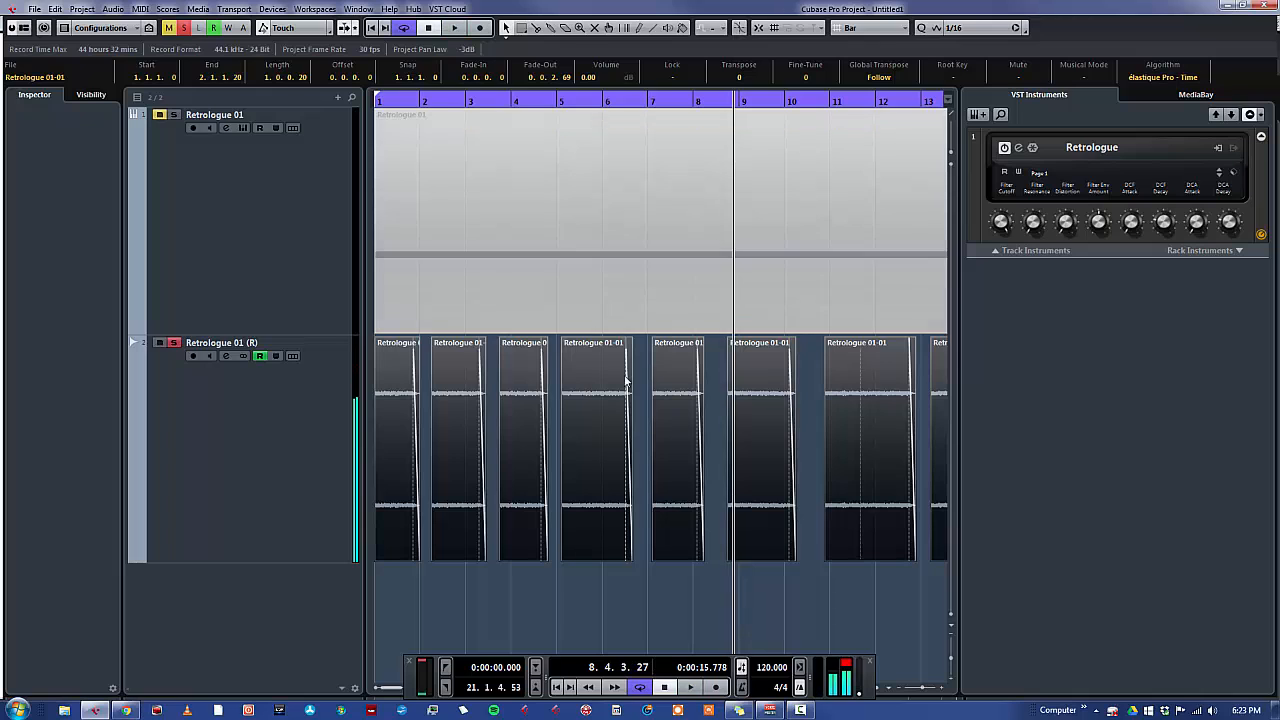
key("g")
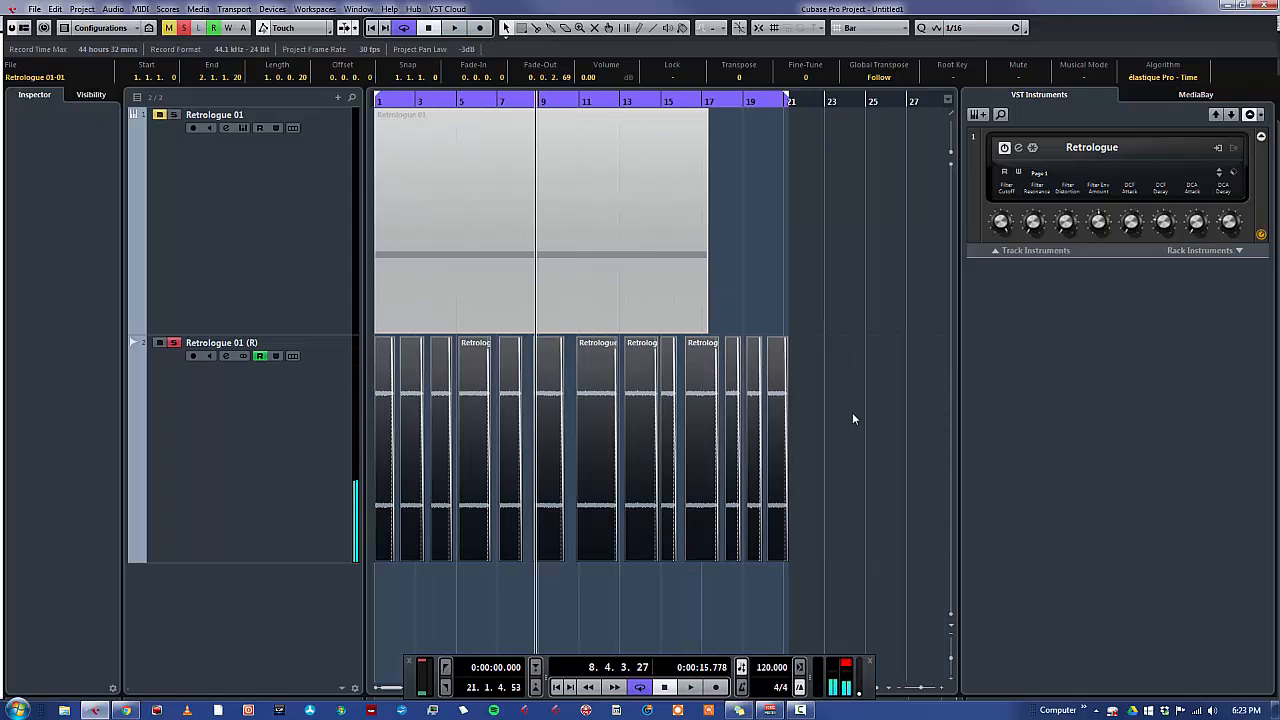
left_click_drag(870, 418, 364, 418)
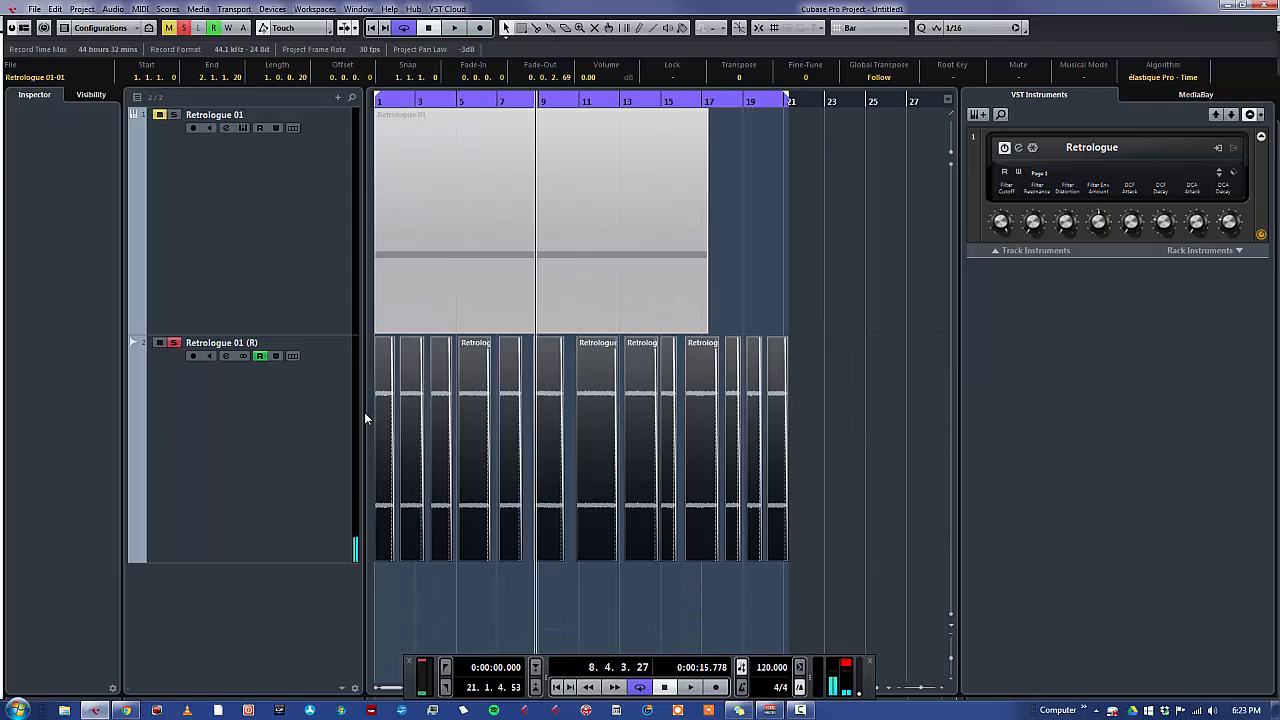